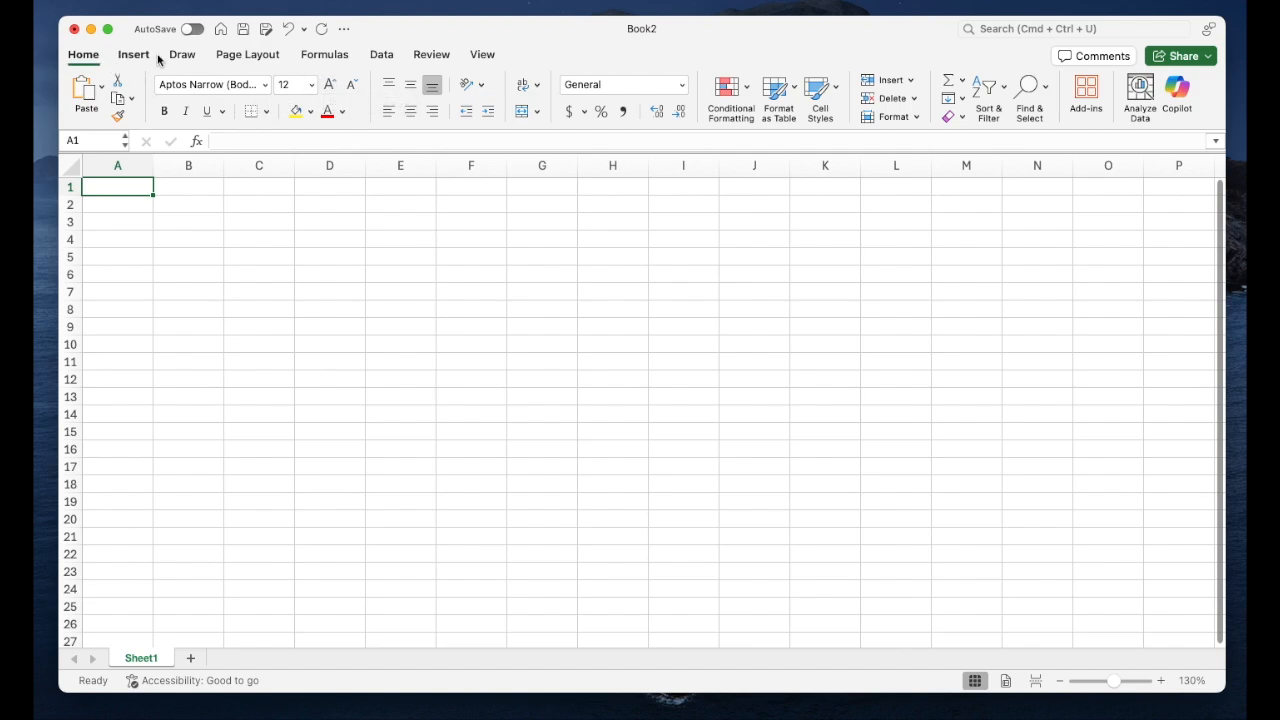
{"action": "left_click", "coordinate": [128, 57]}
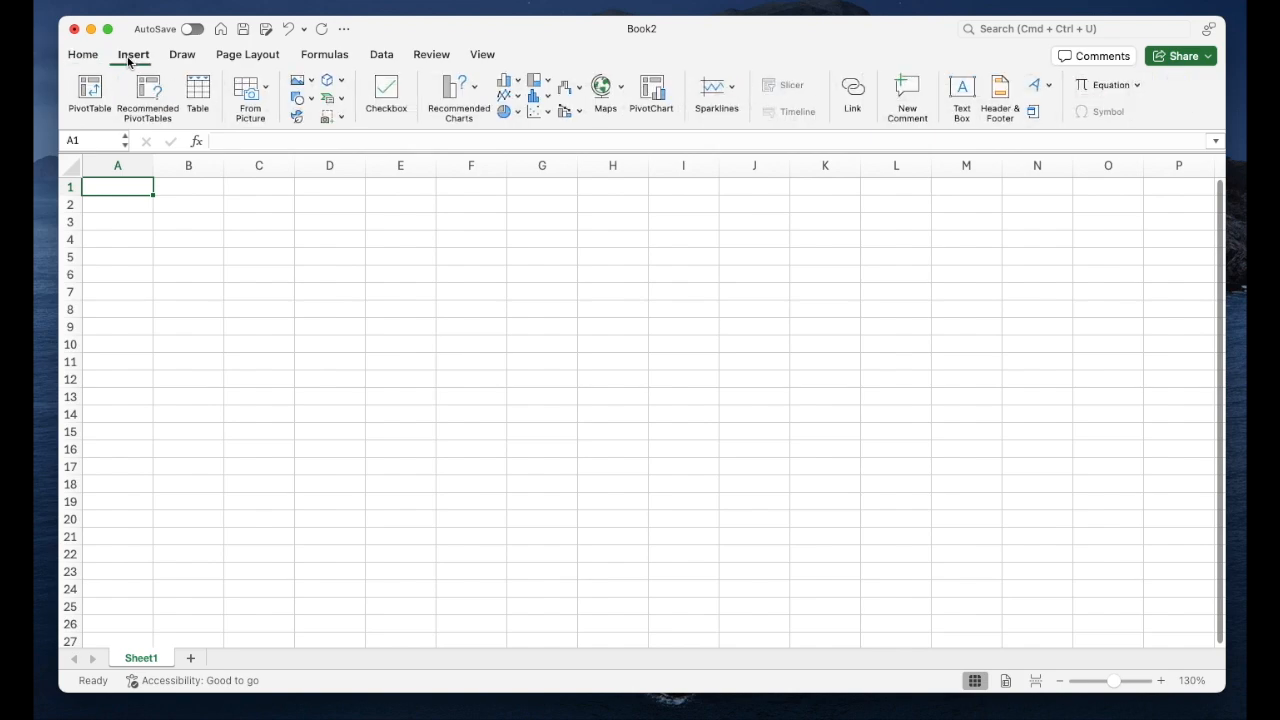
{"action": "left_click", "coordinate": [379, 55]}
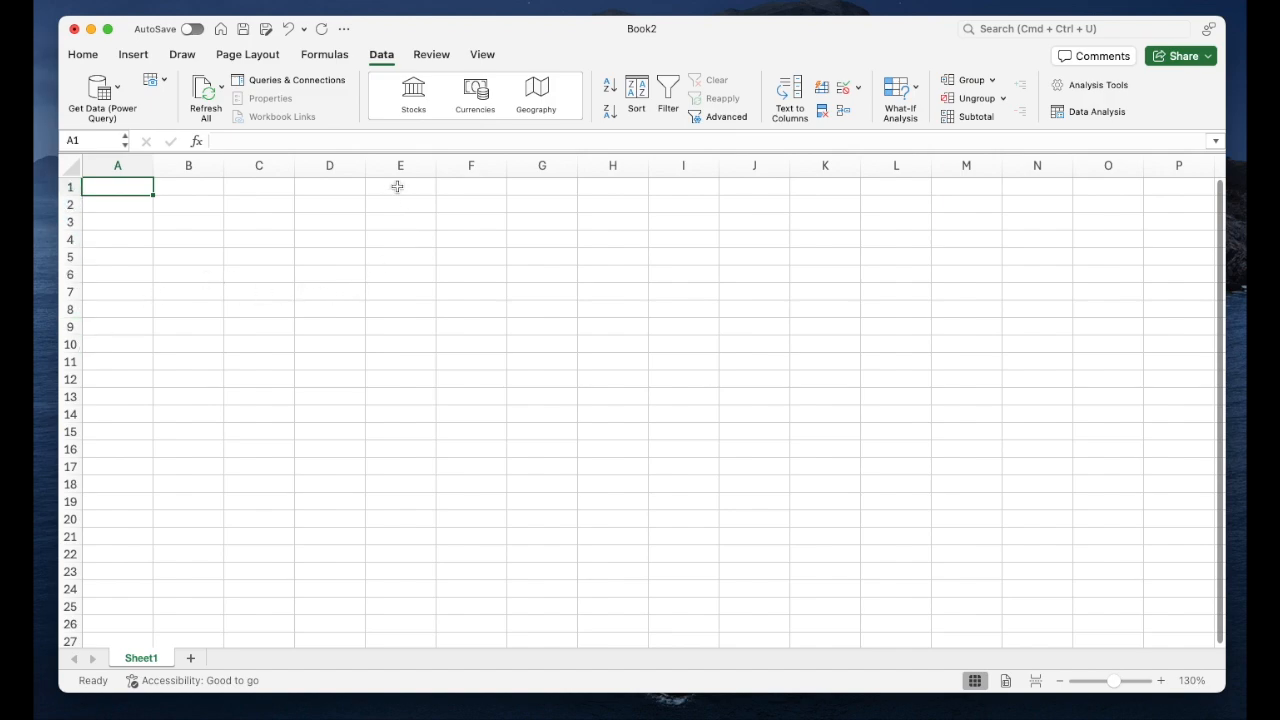
{"action": "left_click", "coordinate": [85, 55]}
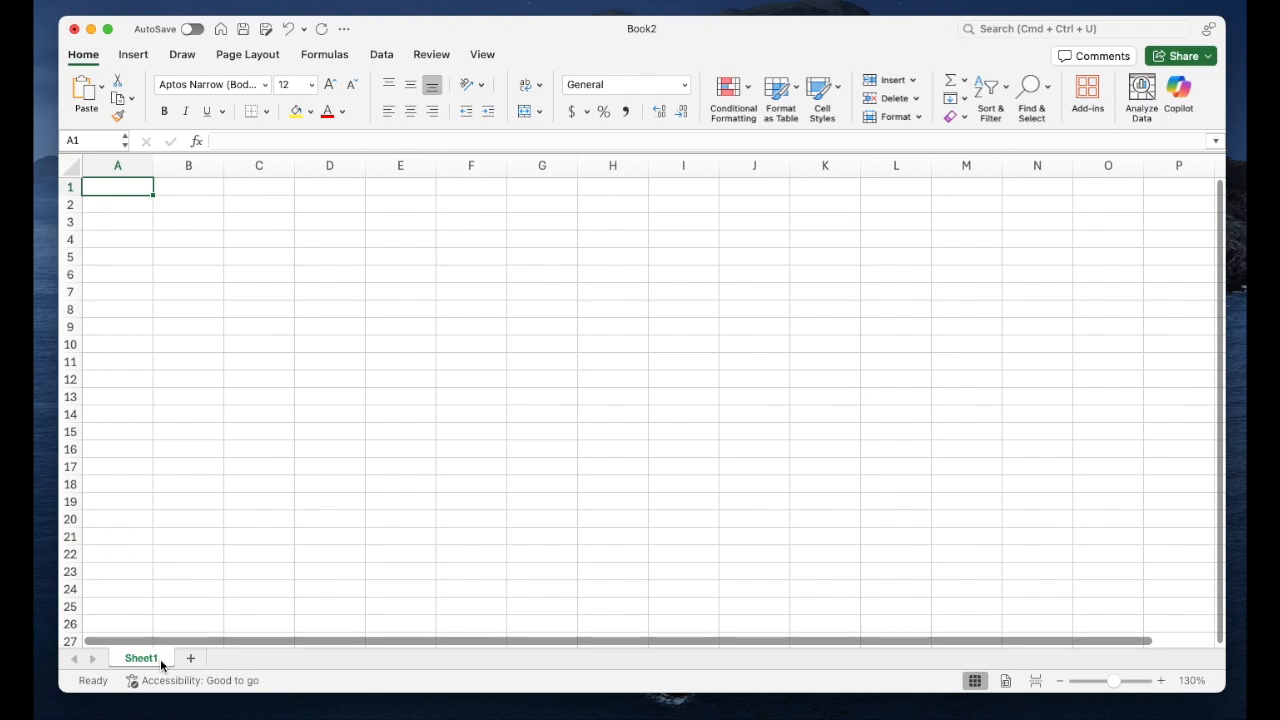
Add a new worksheet after Sheet1 and delete it again
{"action": "left_click", "coordinate": [190, 658]}
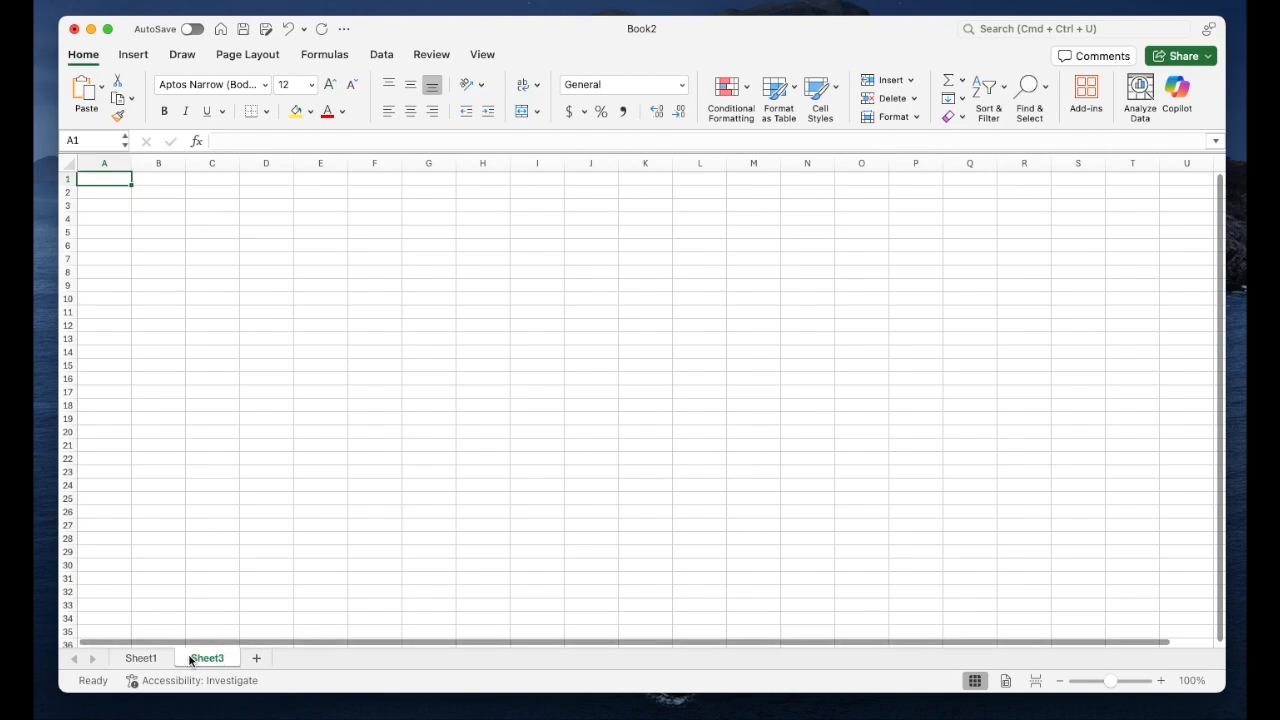
{"action": "right_click", "coordinate": [189, 660]}
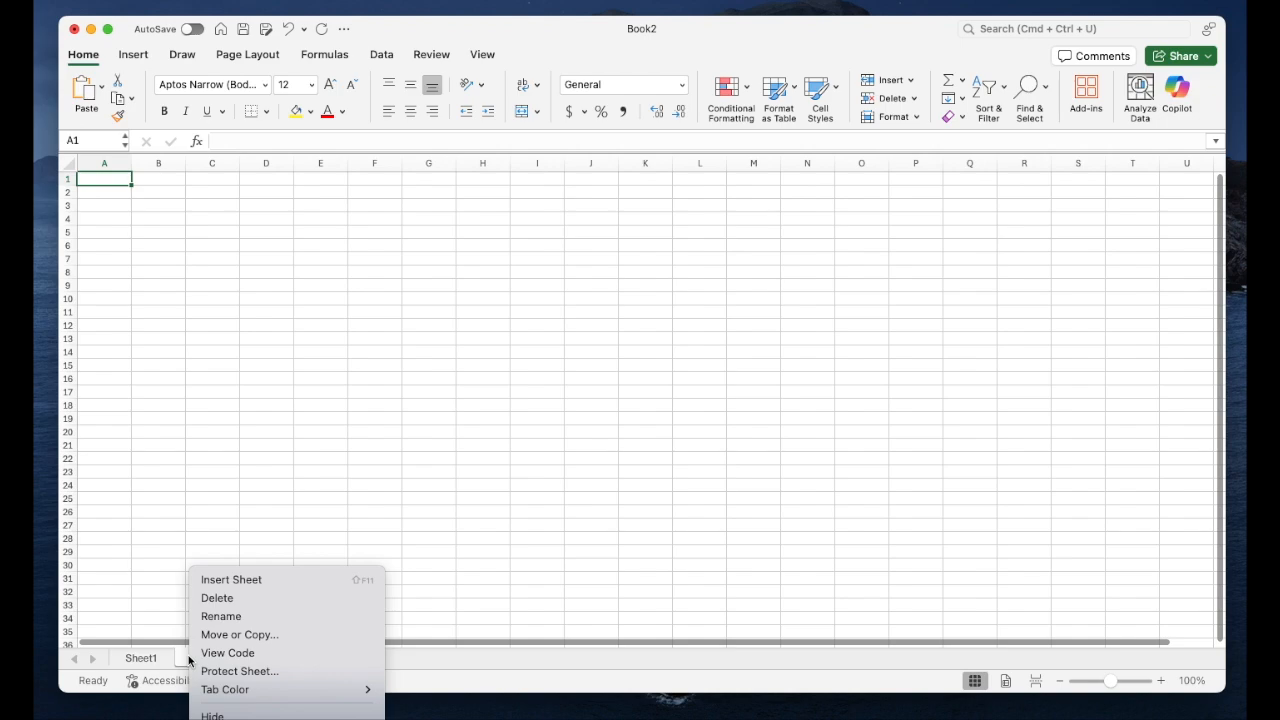
{"action": "left_click", "coordinate": [240, 600]}
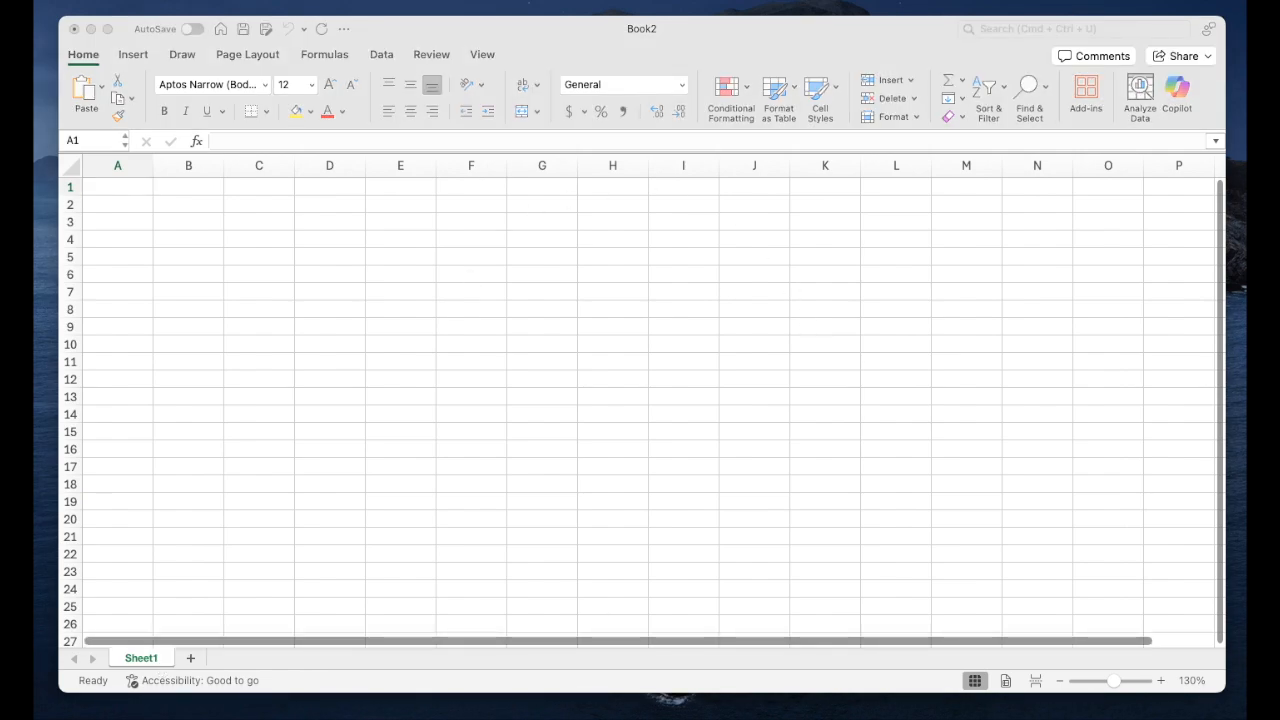
Locate the Sample Datasets folder and start a legacy text import of its Sales_Data.csv file
{"action": "left_click", "coordinate": [895, 716]}
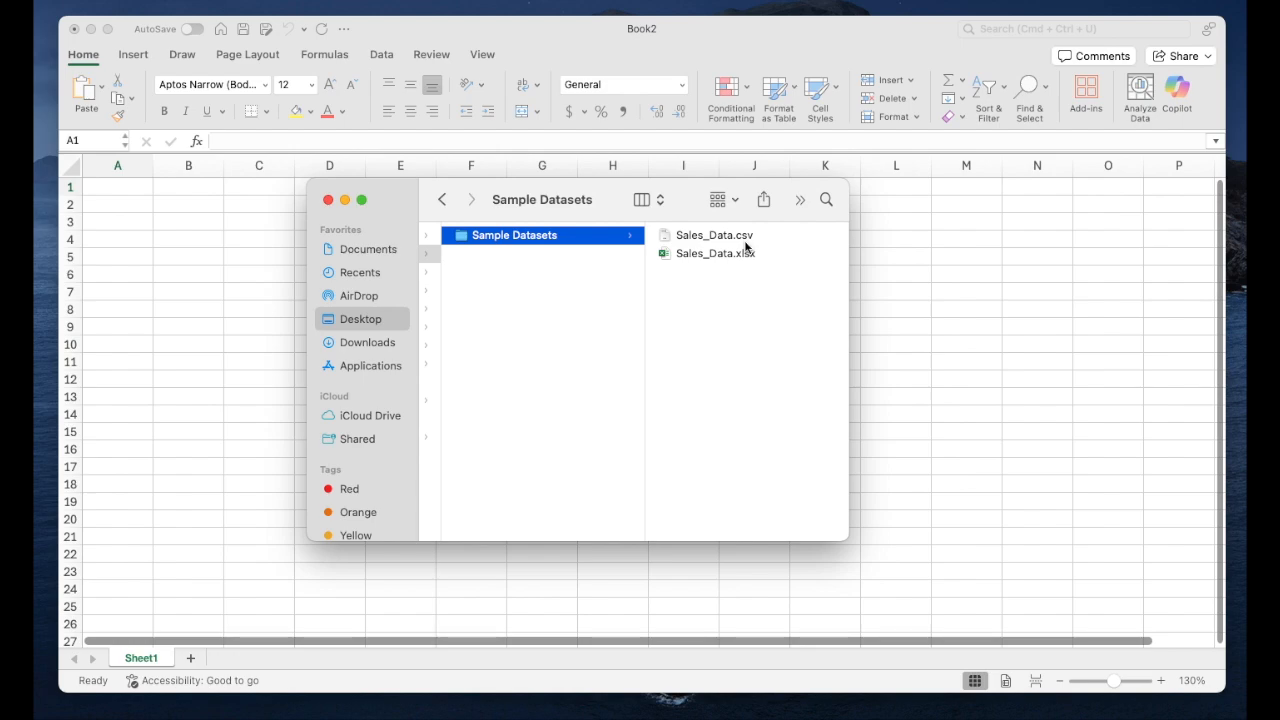
{"action": "left_click", "coordinate": [344, 199]}
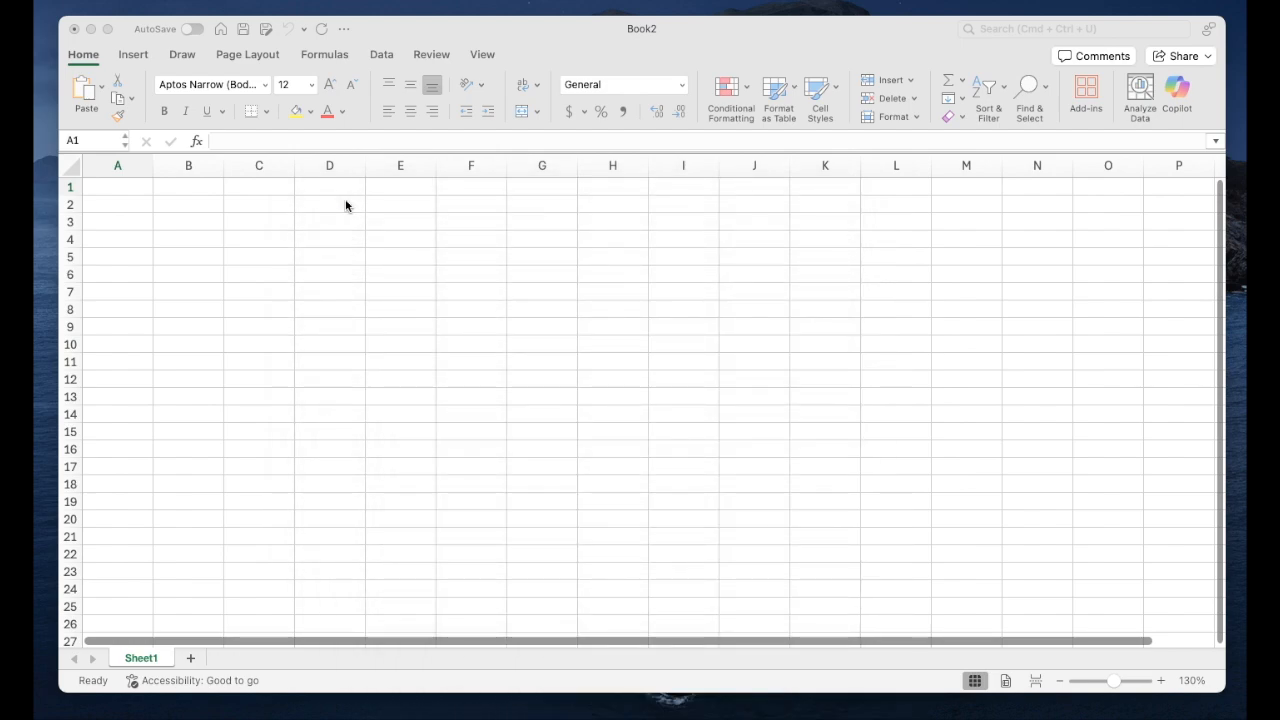
{"action": "left_click", "coordinate": [380, 56]}
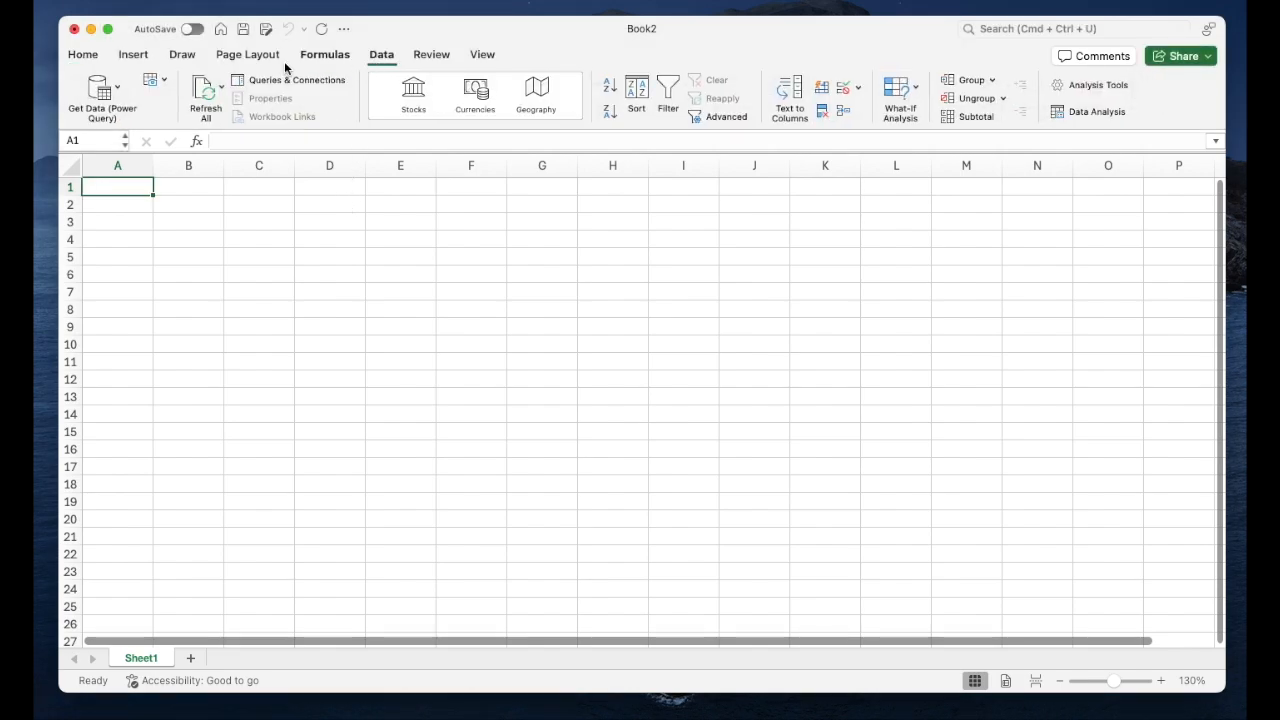
{"action": "left_click", "coordinate": [120, 93]}
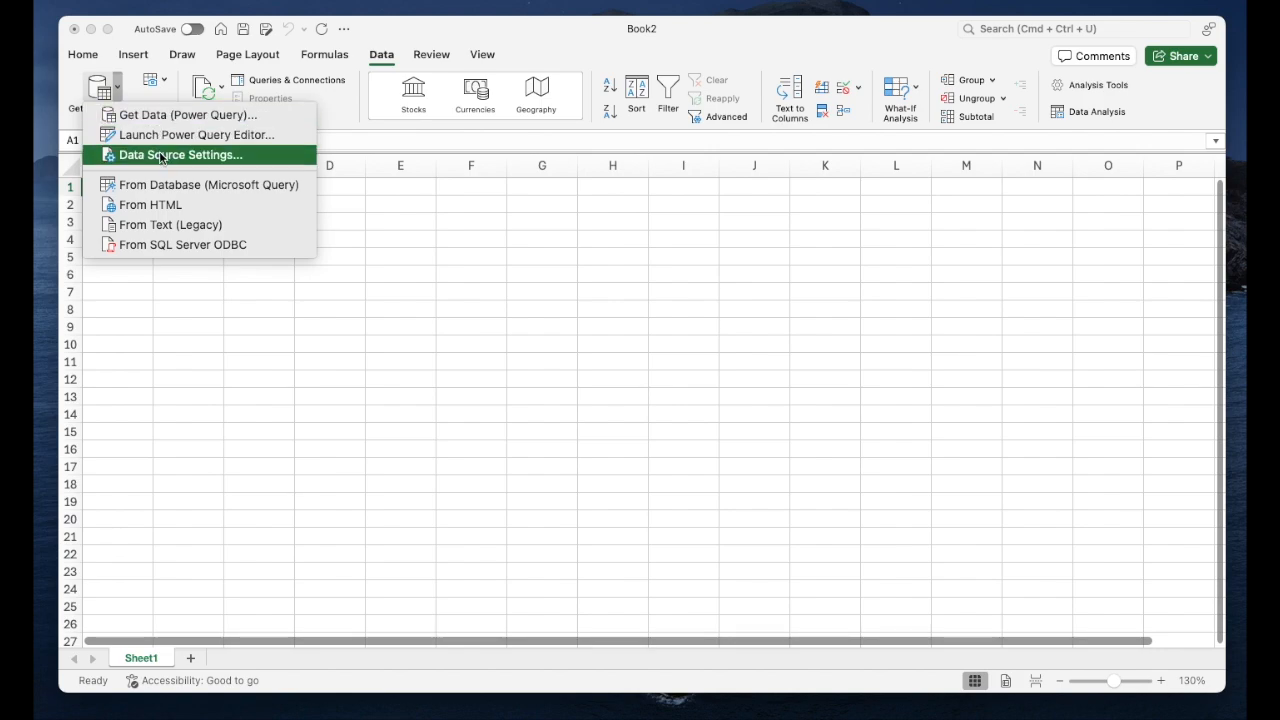
{"action": "left_click", "coordinate": [180, 225]}
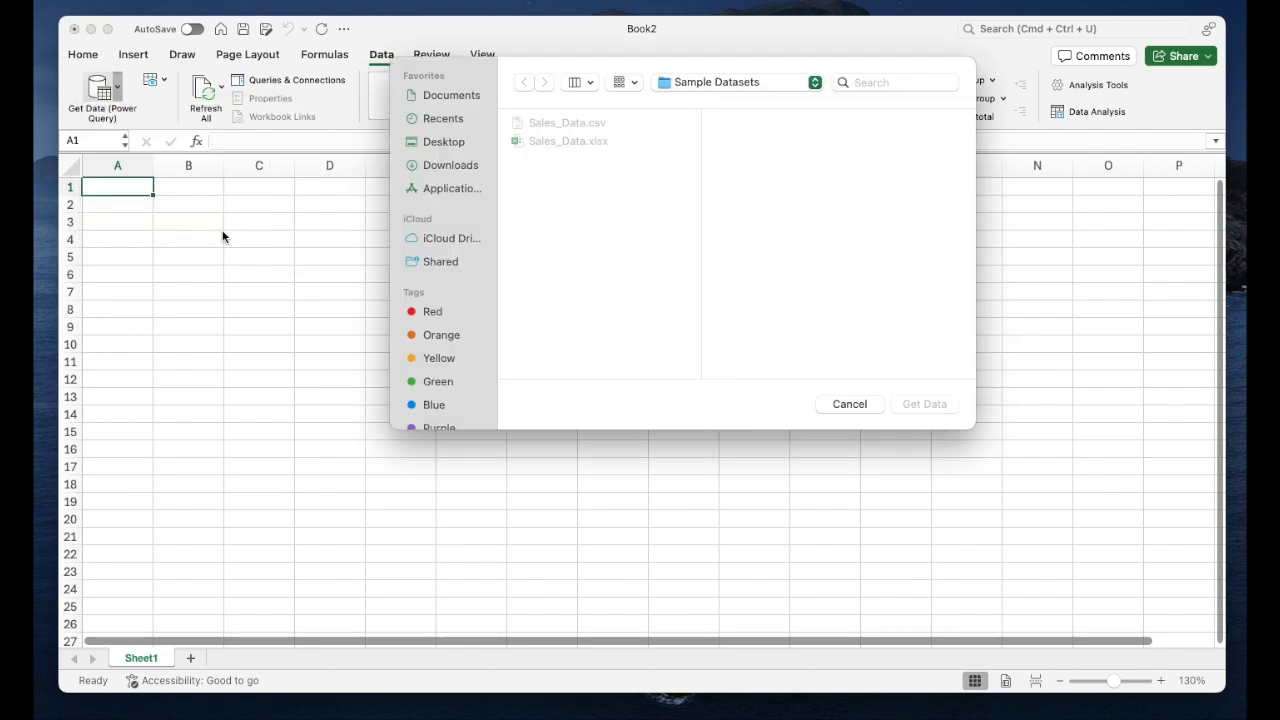
{"action": "left_click", "coordinate": [570, 123]}
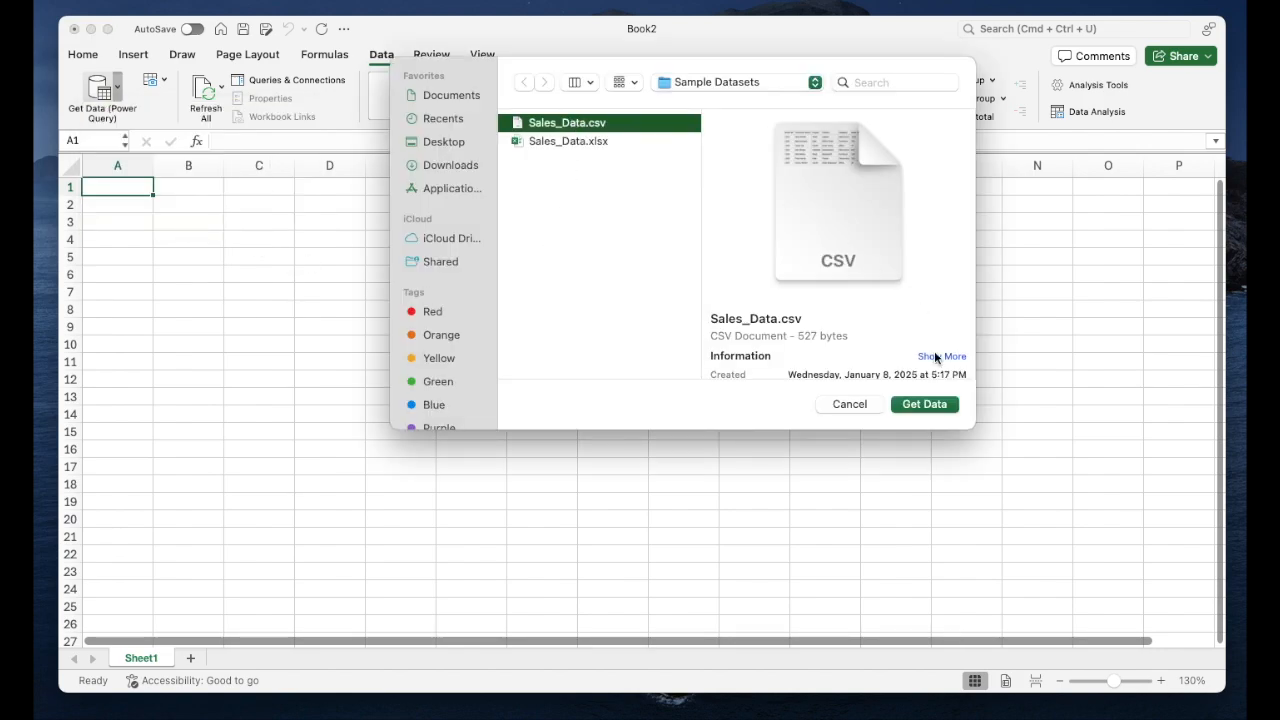
{"action": "left_click", "coordinate": [923, 405]}
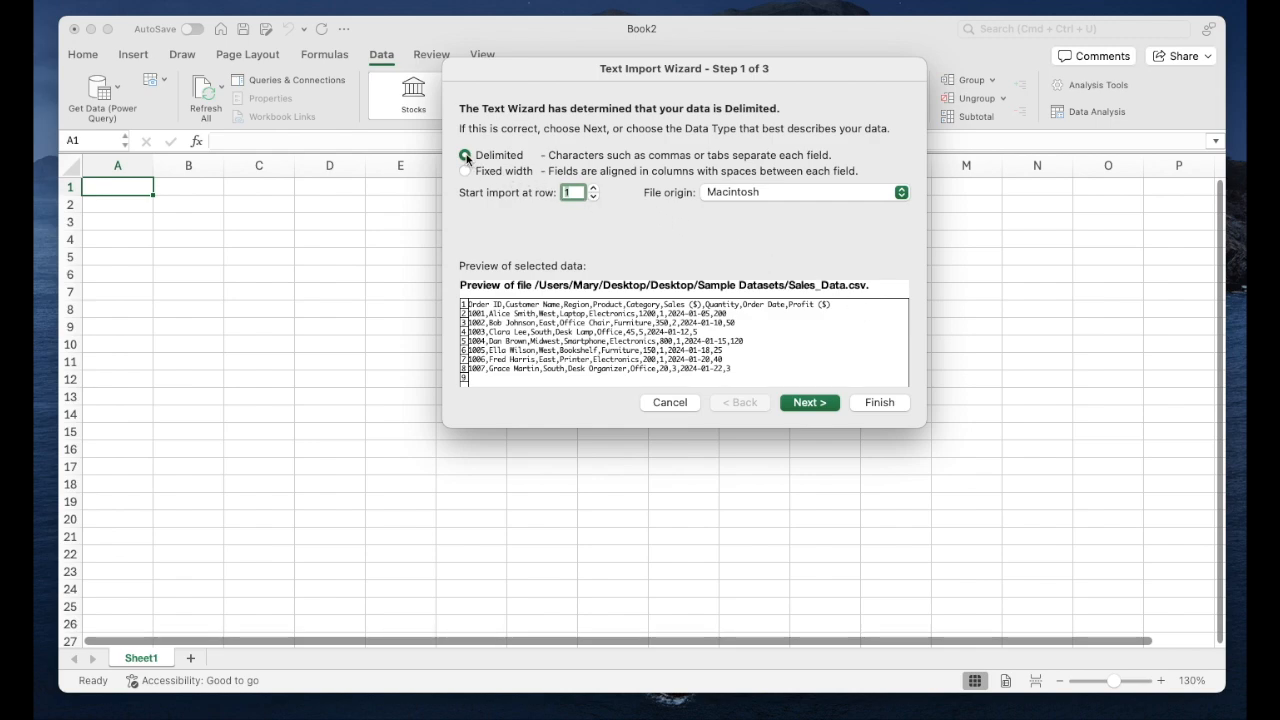
Keep the import type as Delimited and use Comma instead of Tab as the delimiter
{"action": "left_click", "coordinate": [803, 405]}
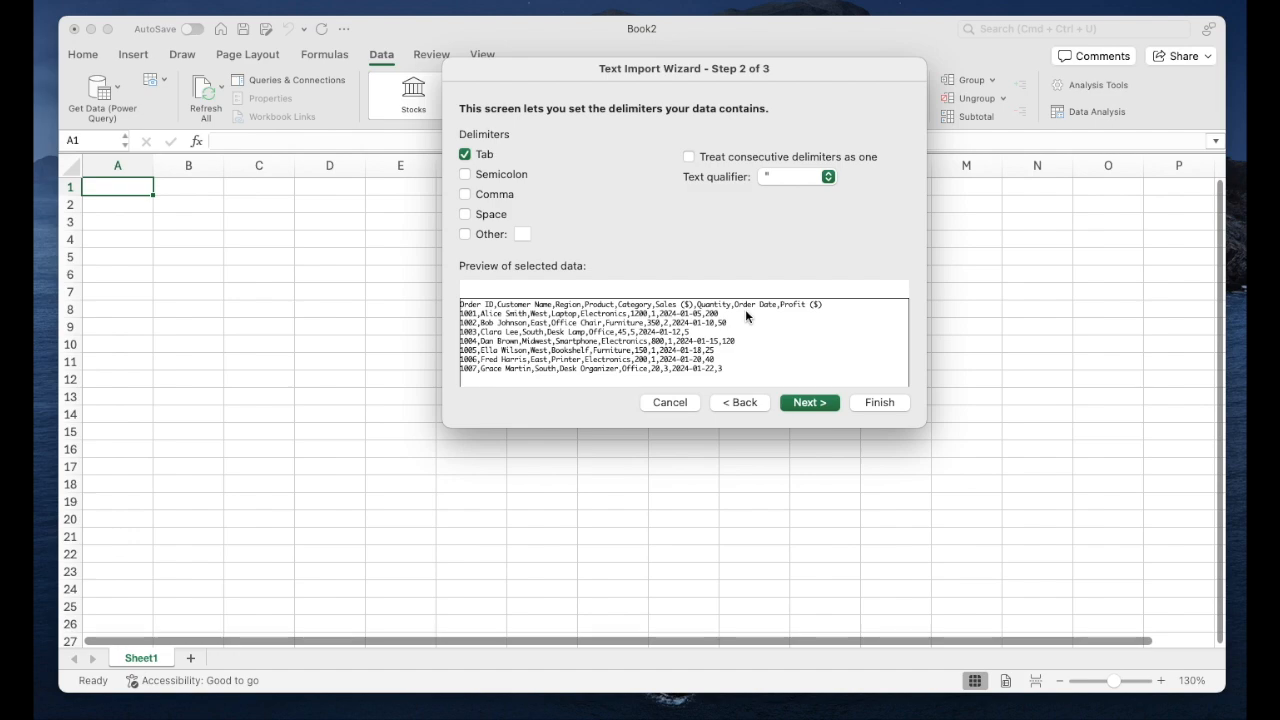
{"action": "left_click", "coordinate": [465, 194]}
{"action": "left_click", "coordinate": [465, 154]}
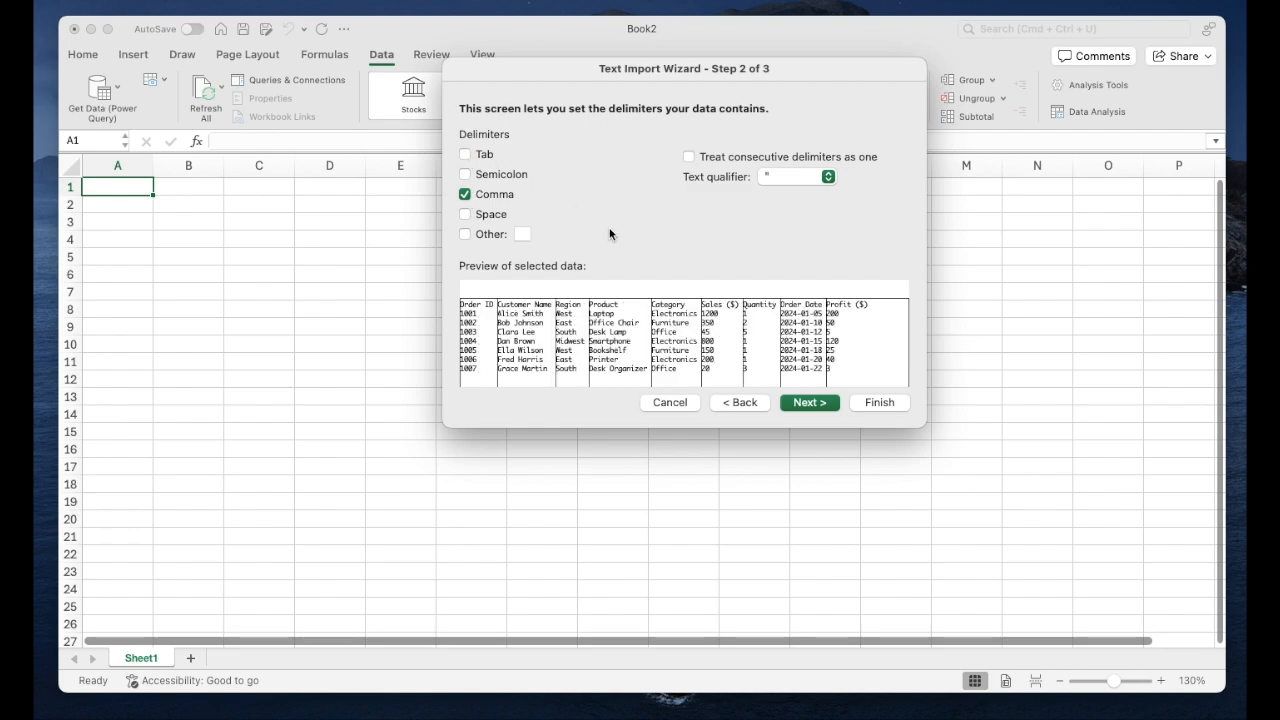
{"action": "left_click", "coordinate": [796, 400]}
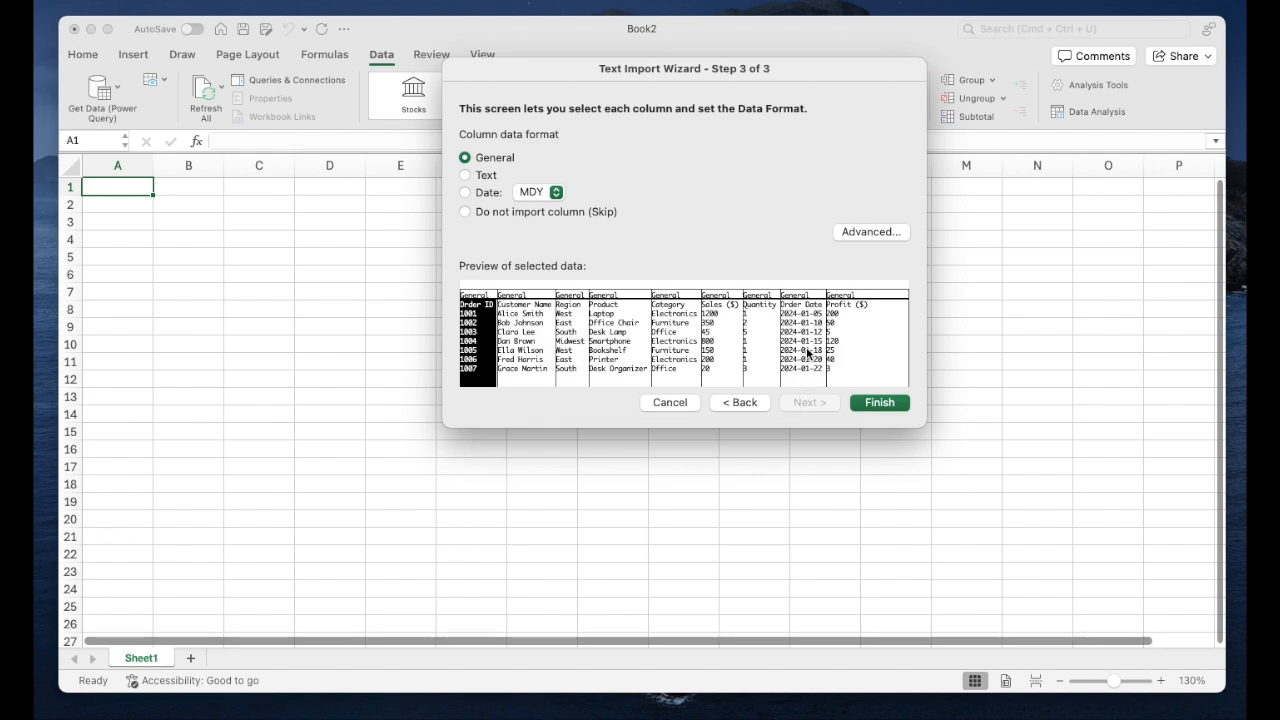
Set the Order Date column's data format to Date with the YMD order
{"action": "left_click", "coordinate": [814, 296]}
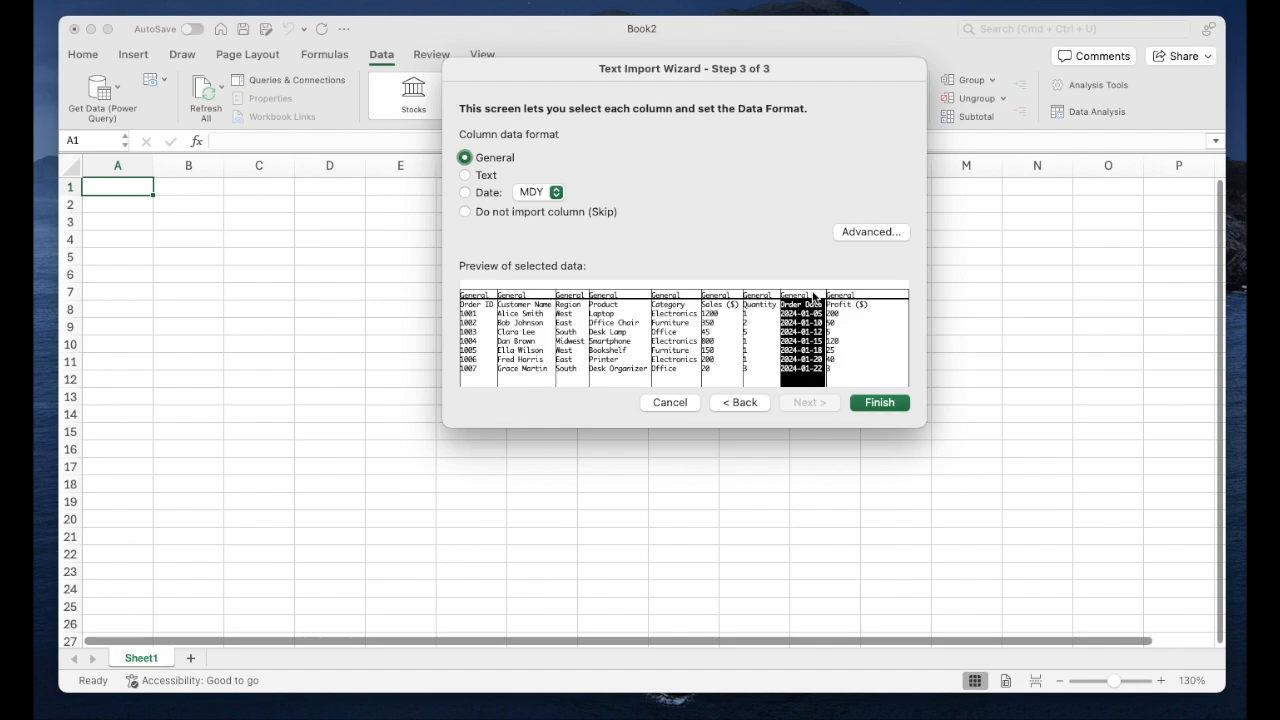
{"action": "left_click", "coordinate": [465, 192]}
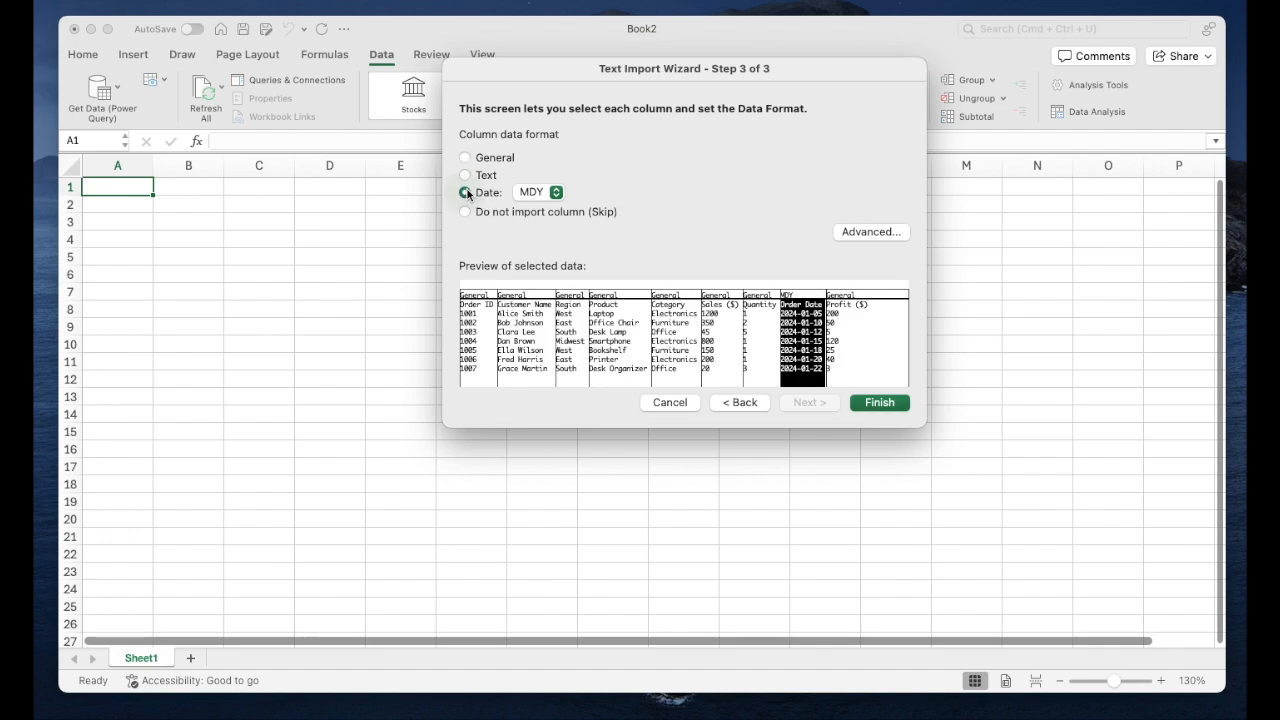
{"action": "left_click", "coordinate": [557, 192]}
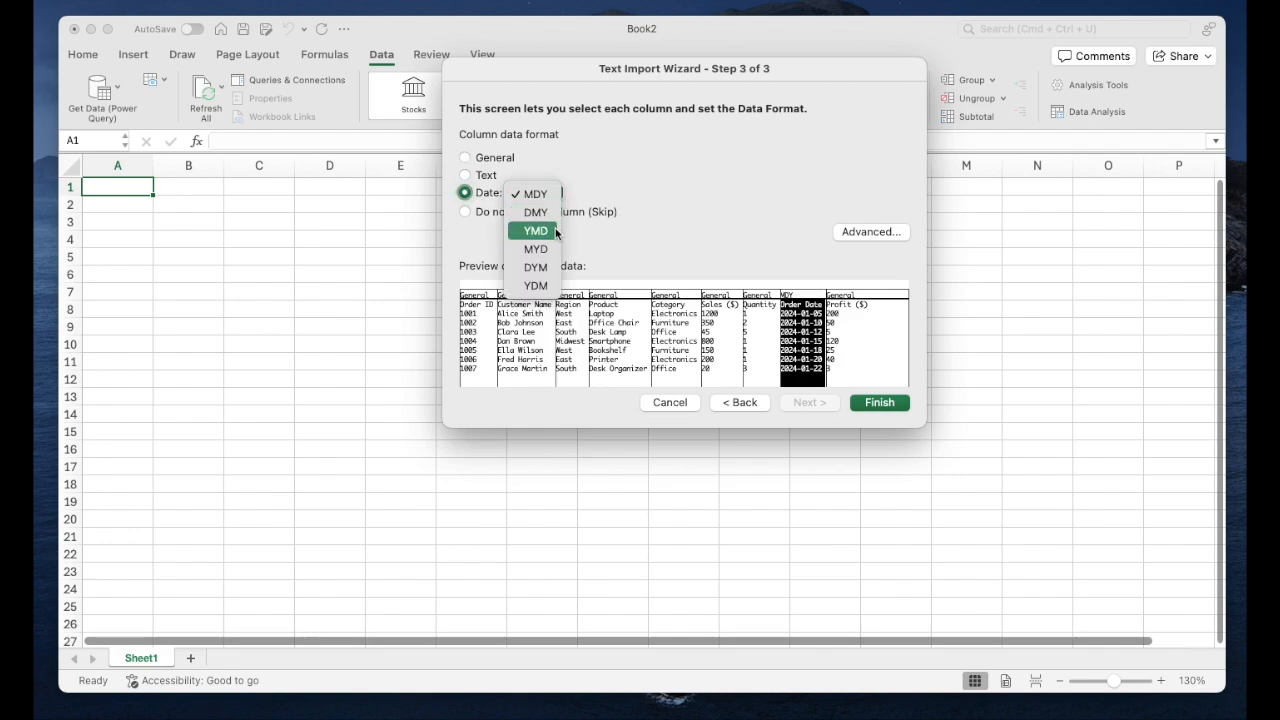
{"action": "left_click", "coordinate": [553, 228]}
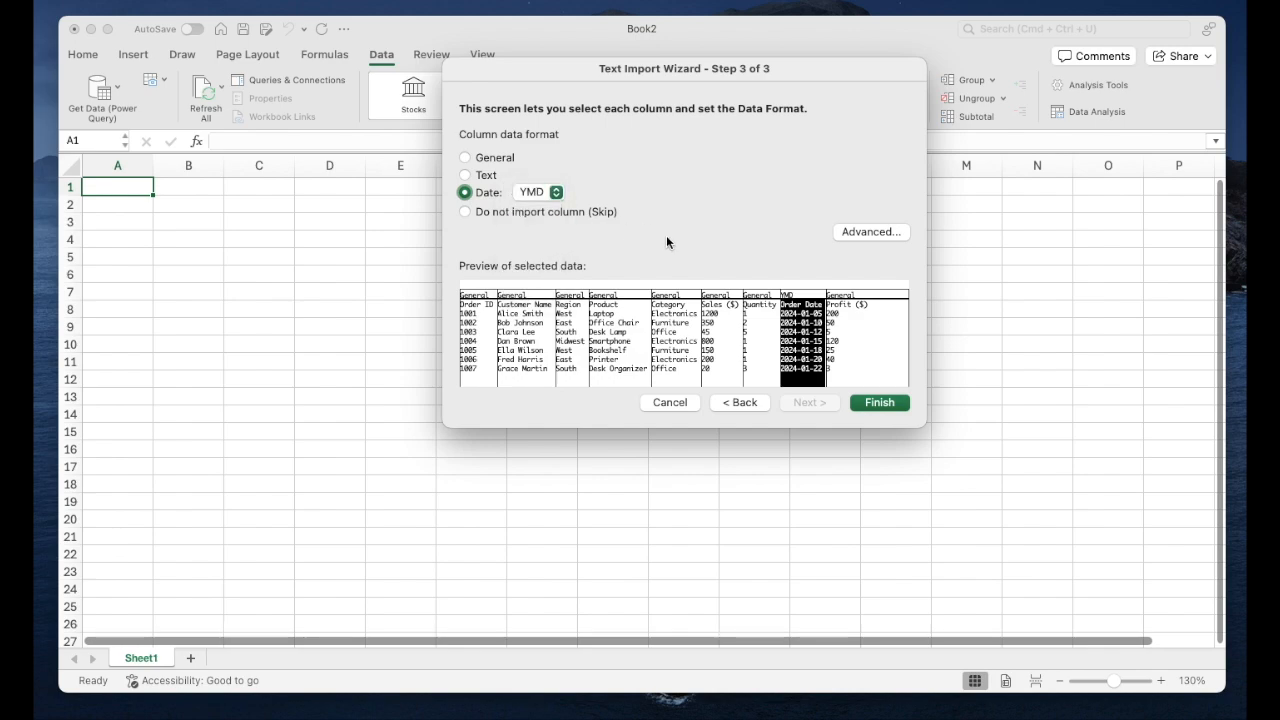
Finish the import wizard and import the data into the existing Sheet1 starting at cell A1
{"action": "left_click", "coordinate": [878, 402]}
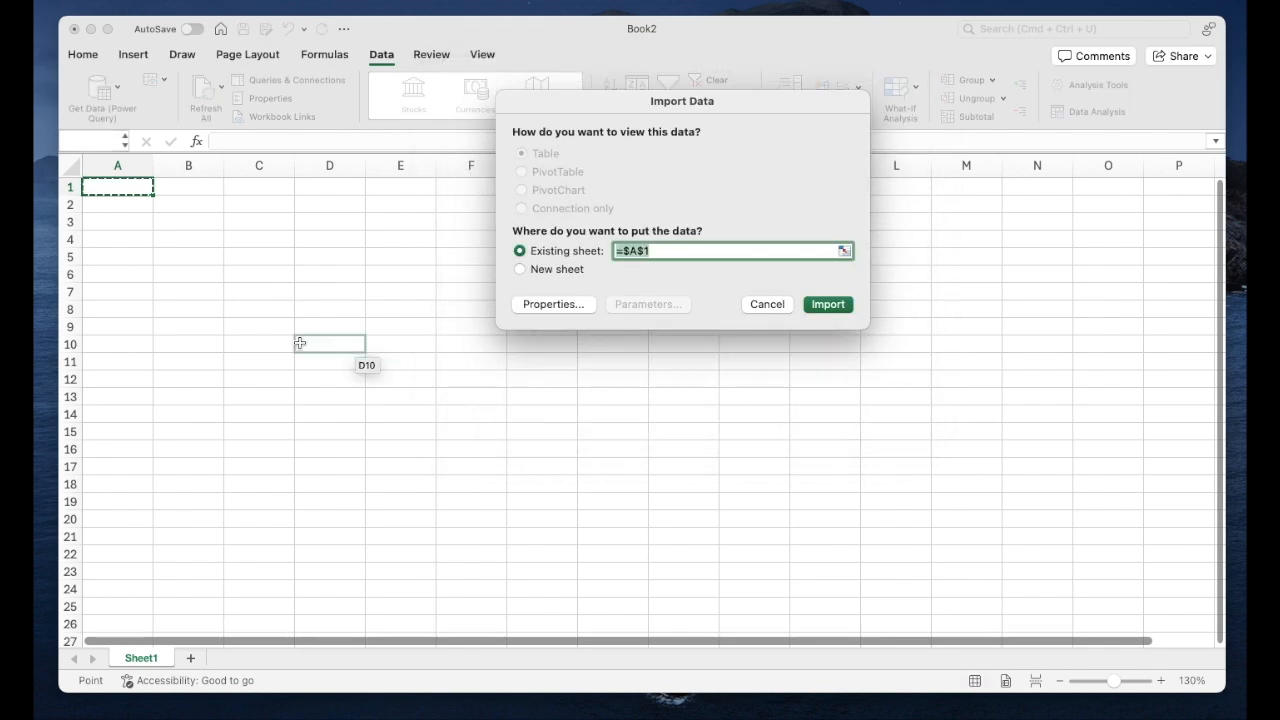
{"action": "left_click", "coordinate": [119, 194]}
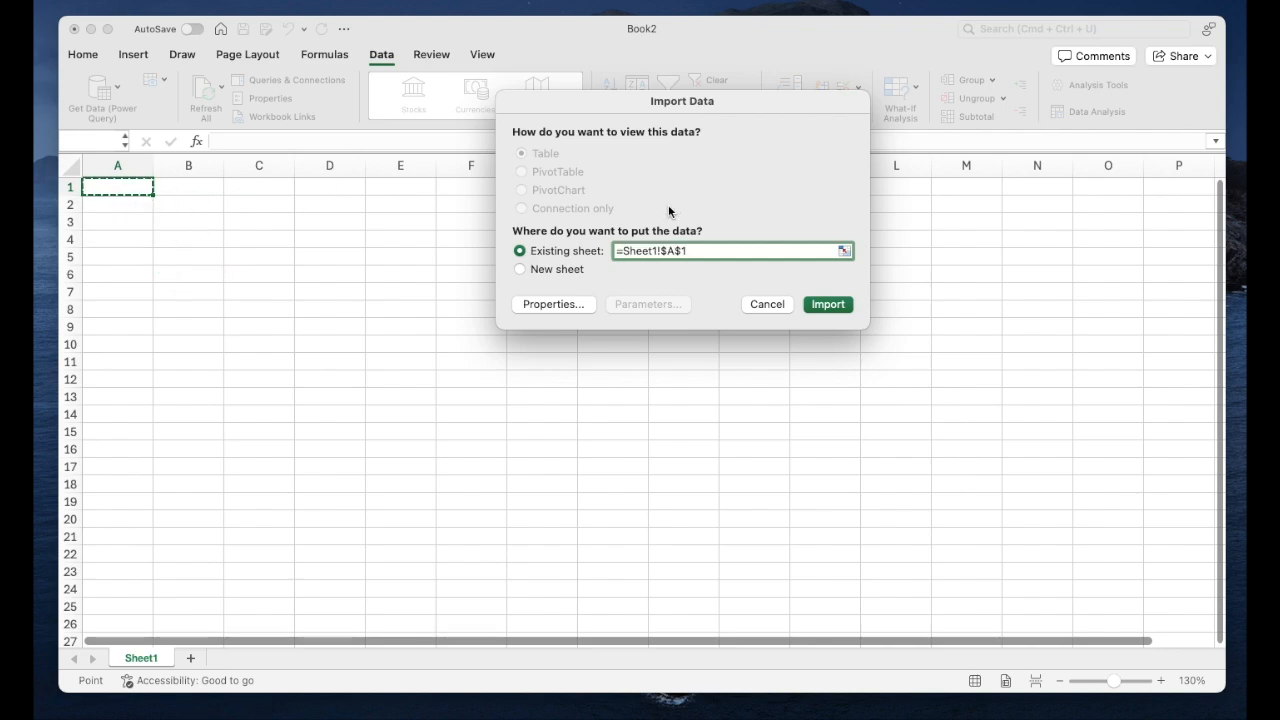
{"action": "left_click", "coordinate": [838, 305]}
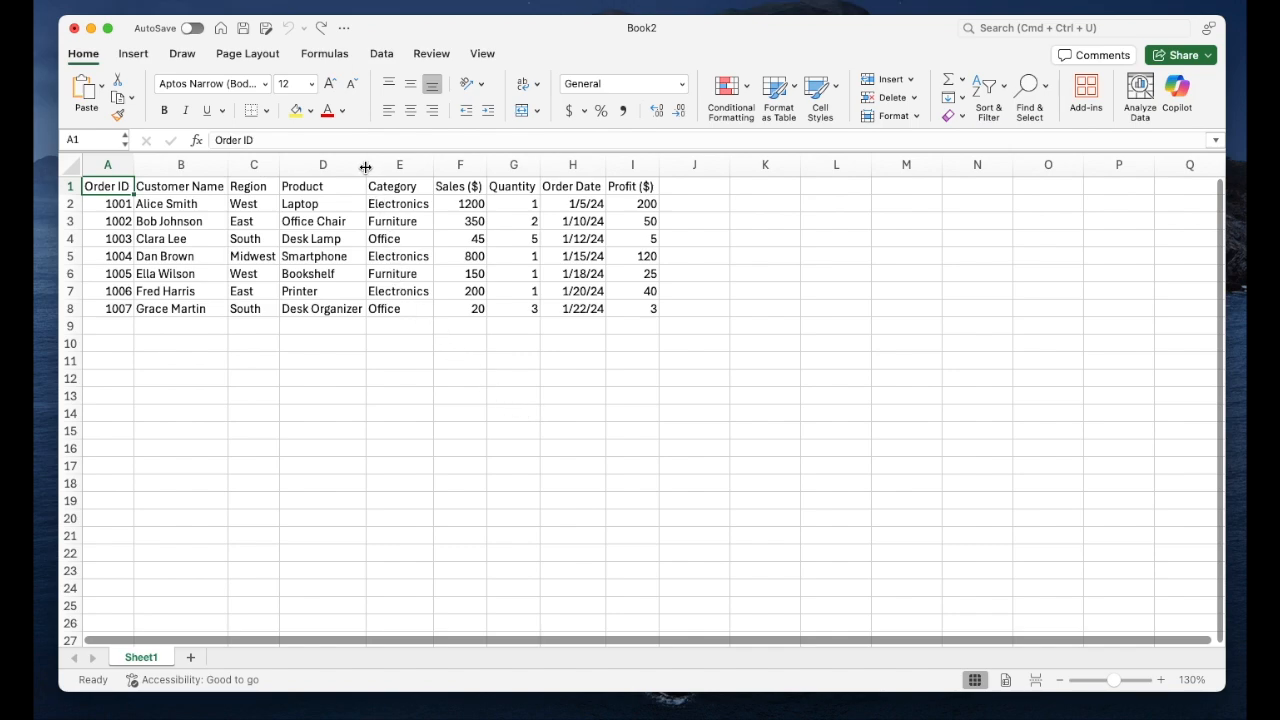
Widen the Region, Product, Category and Sales ($) columns manually
{"action": "left_click_drag", "start_coordinate": [366, 167], "coordinate": [673, 164]}
{"action": "left_click_drag", "start_coordinate": [279, 164], "coordinate": [333, 164]}
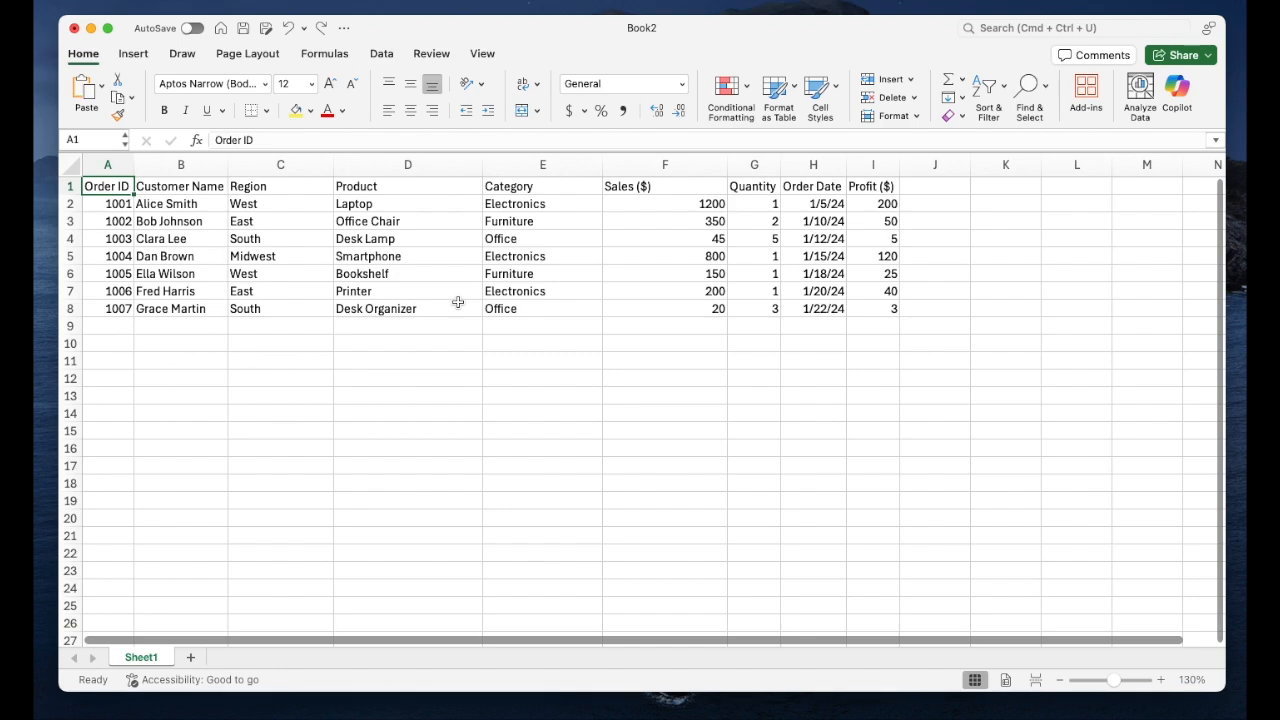
Autofit the widths of columns C through F to their contents
{"action": "double_click", "coordinate": [603, 169]}
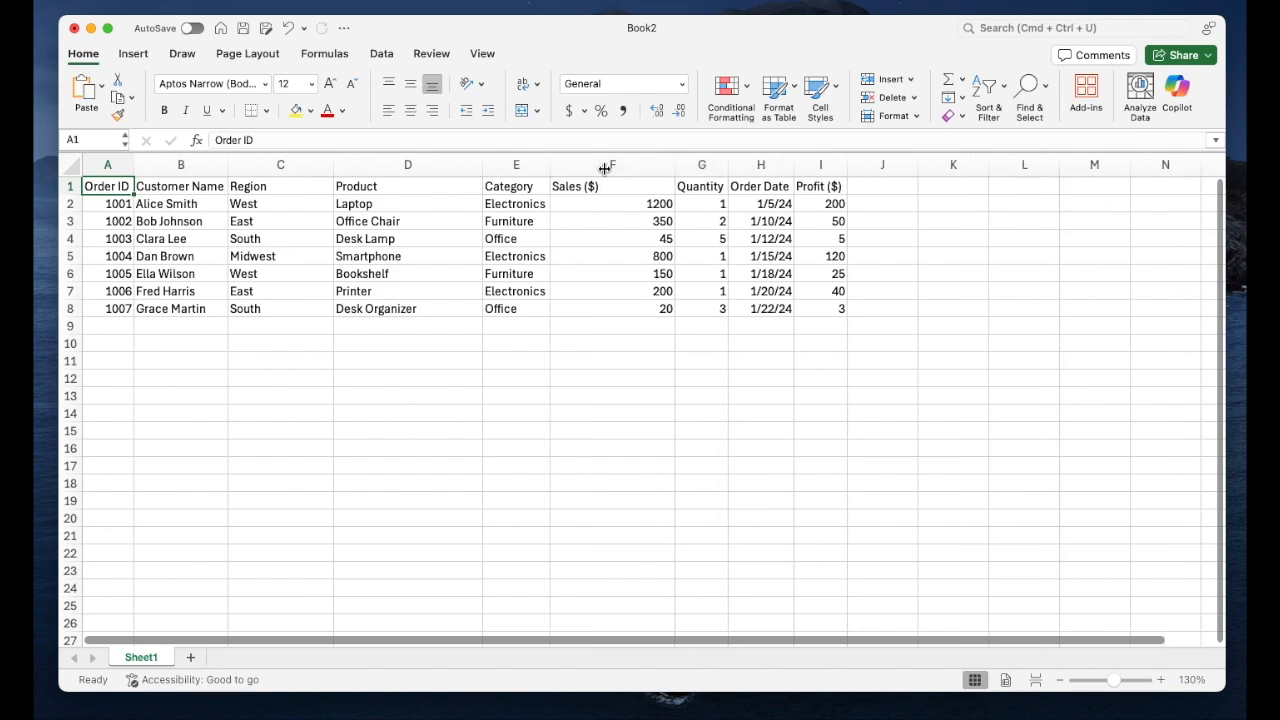
{"action": "left_click_drag", "start_coordinate": [285, 165], "coordinate": [623, 172]}
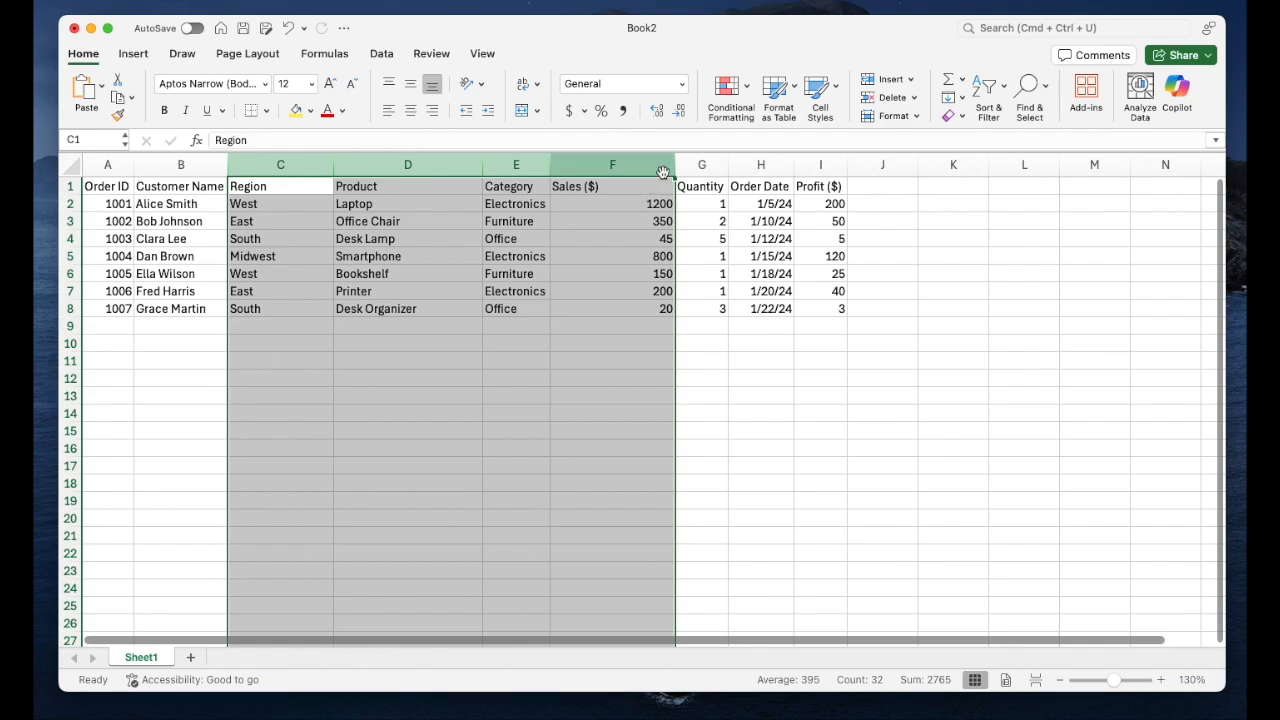
{"action": "double_click", "coordinate": [482, 164]}
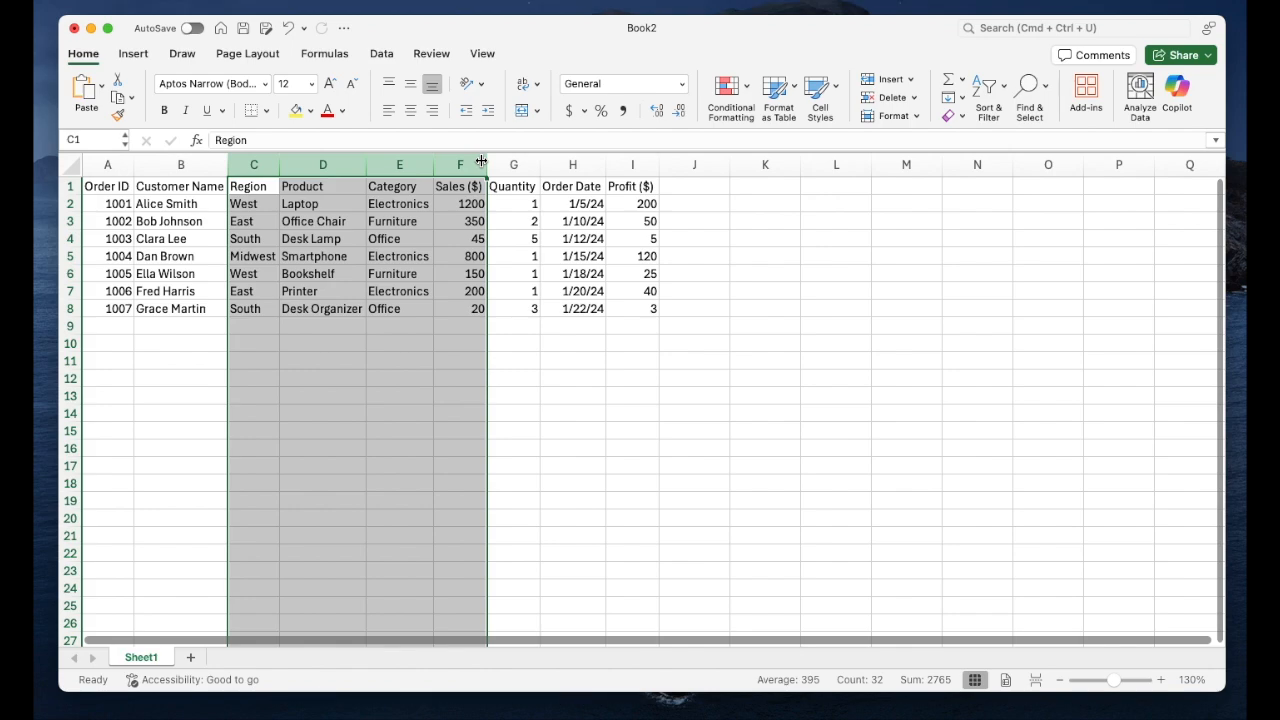
{"action": "left_click", "coordinate": [512, 413]}
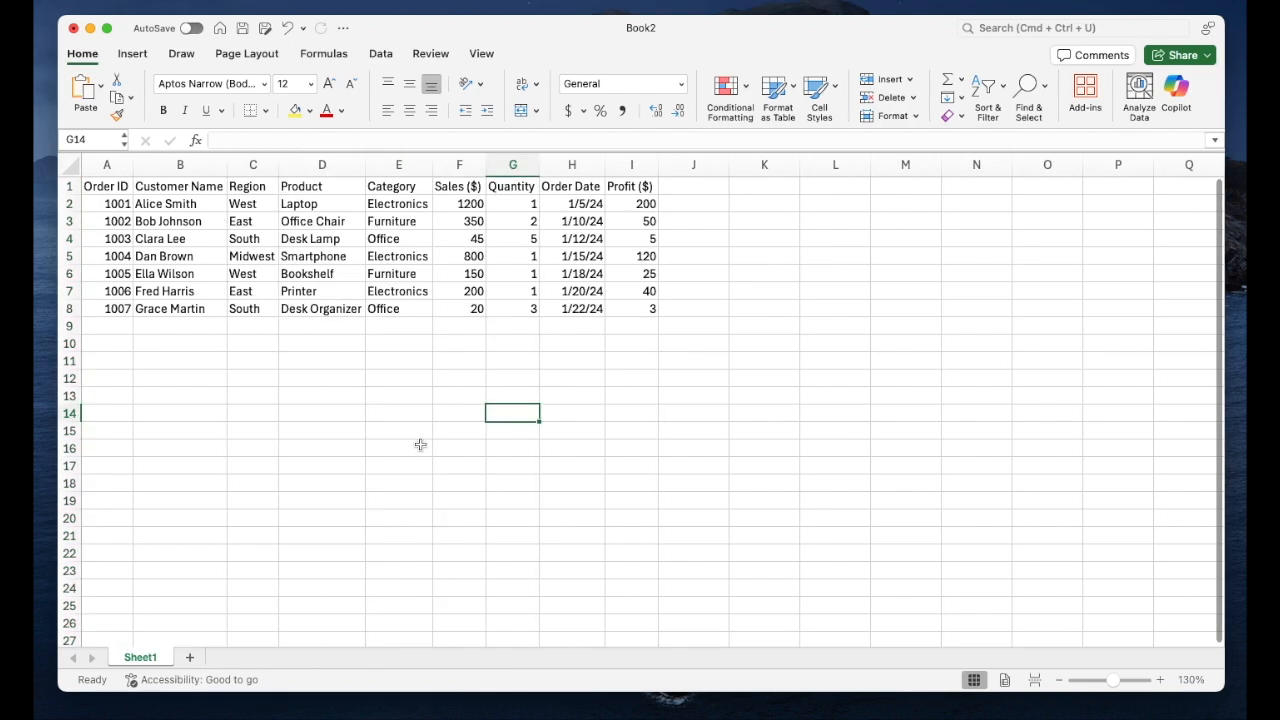
Freeze the top row holding the column headers from Order ID to Profit ($)
{"action": "left_click_drag", "start_coordinate": [113, 186], "coordinate": [630, 168]}
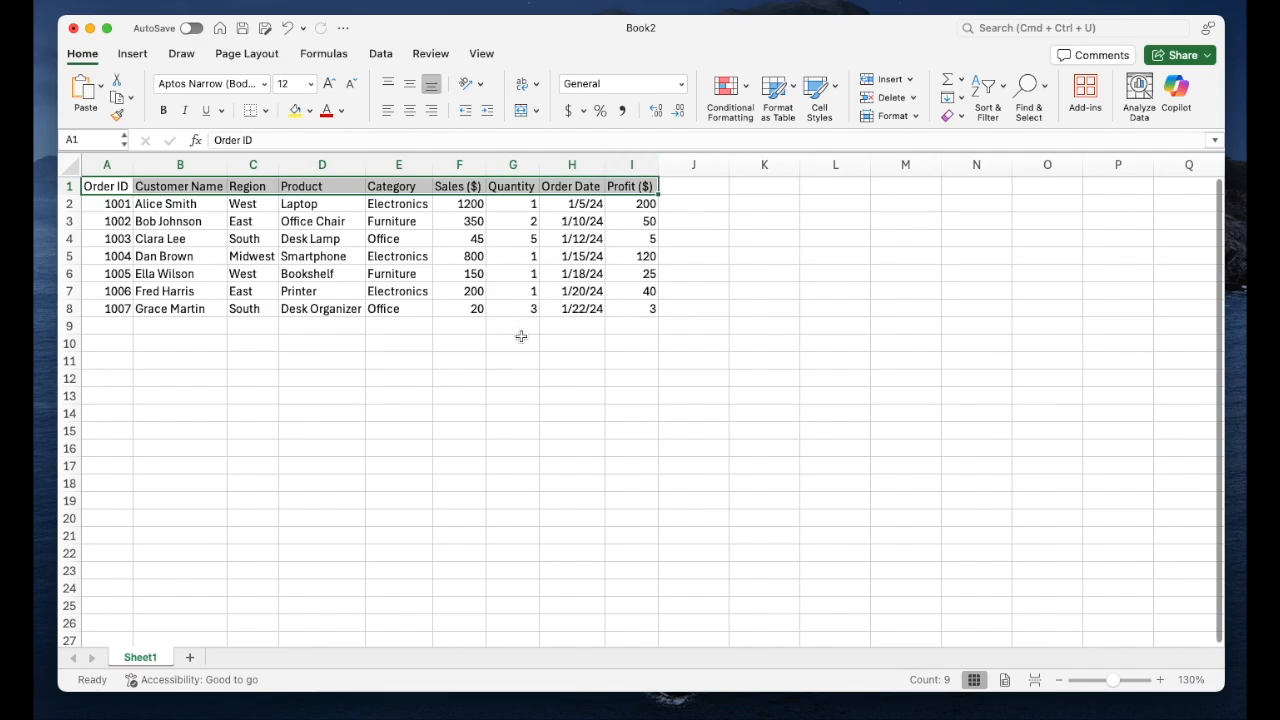
{"action": "scroll", "coordinate": [521, 336], "scroll_direction": "down", "scroll_amount": 3}
{"action": "scroll", "coordinate": [521, 336], "scroll_direction": "down", "scroll_amount": 3}
{"action": "scroll", "coordinate": [521, 336], "scroll_direction": "up", "scroll_amount": 6}
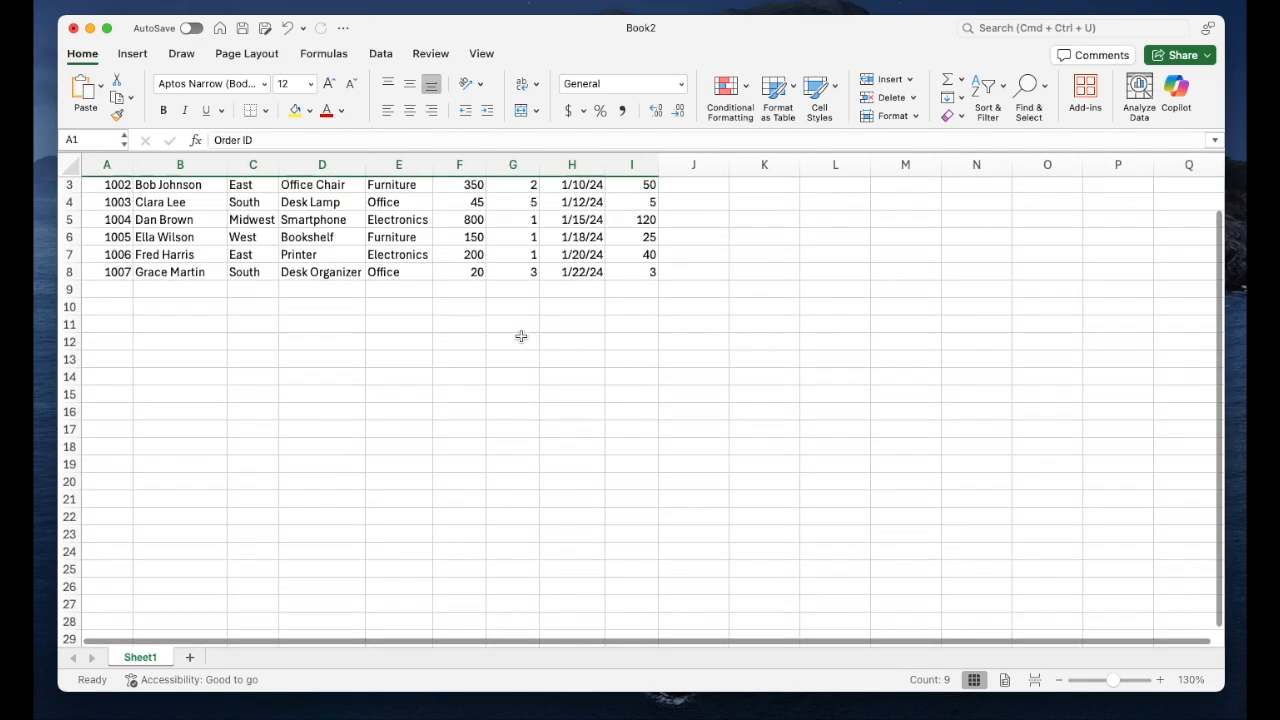
{"action": "left_click", "coordinate": [472, 333]}
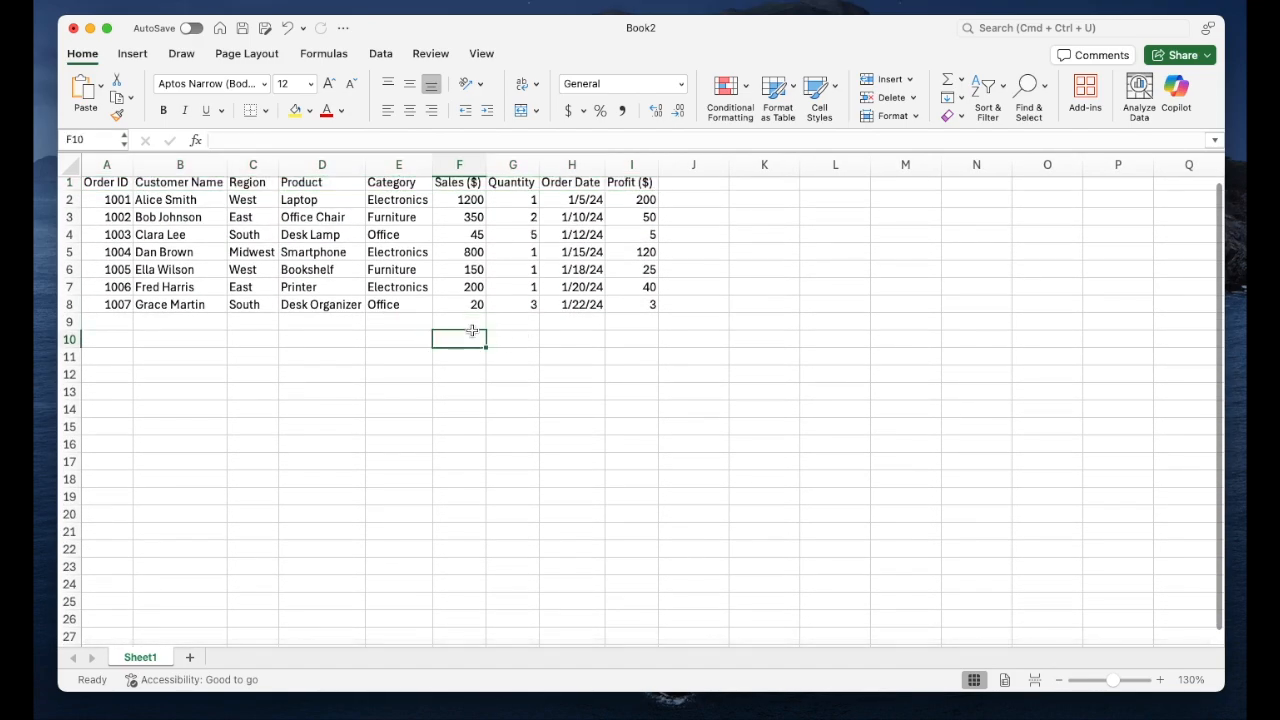
{"action": "left_click", "coordinate": [480, 54]}
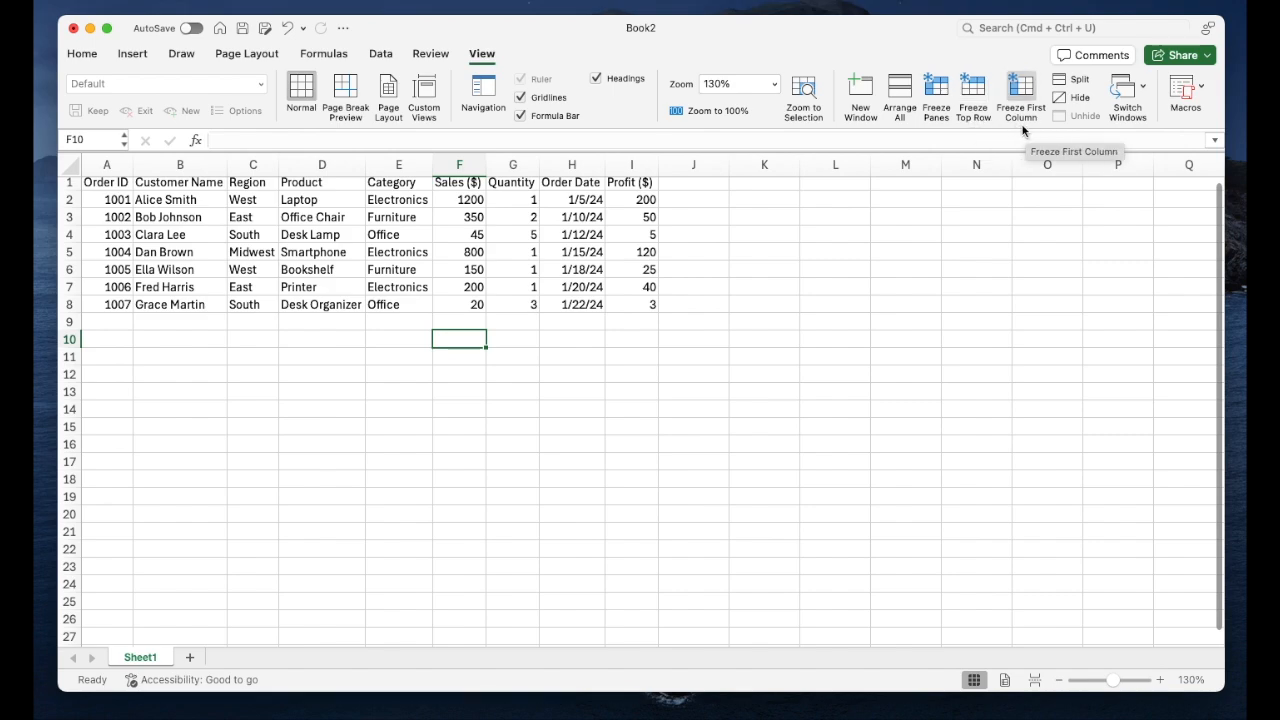
{"action": "left_click", "coordinate": [978, 92]}
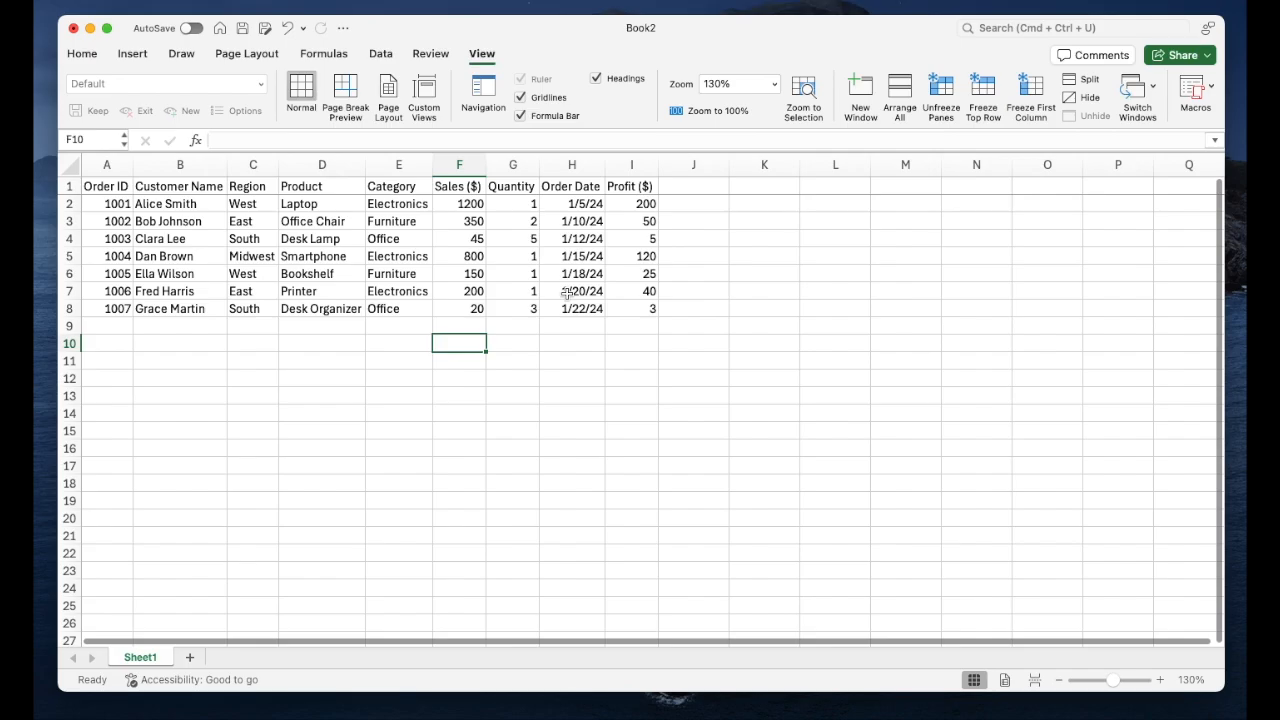
Check the frozen header row against the data below, and unfreeze the panes
{"action": "scroll", "coordinate": [566, 293], "scroll_direction": "down", "scroll_amount": 4}
{"action": "scroll", "coordinate": [566, 293], "scroll_direction": "down", "scroll_amount": 4}
{"action": "scroll", "coordinate": [566, 293], "scroll_direction": "up", "scroll_amount": 8}
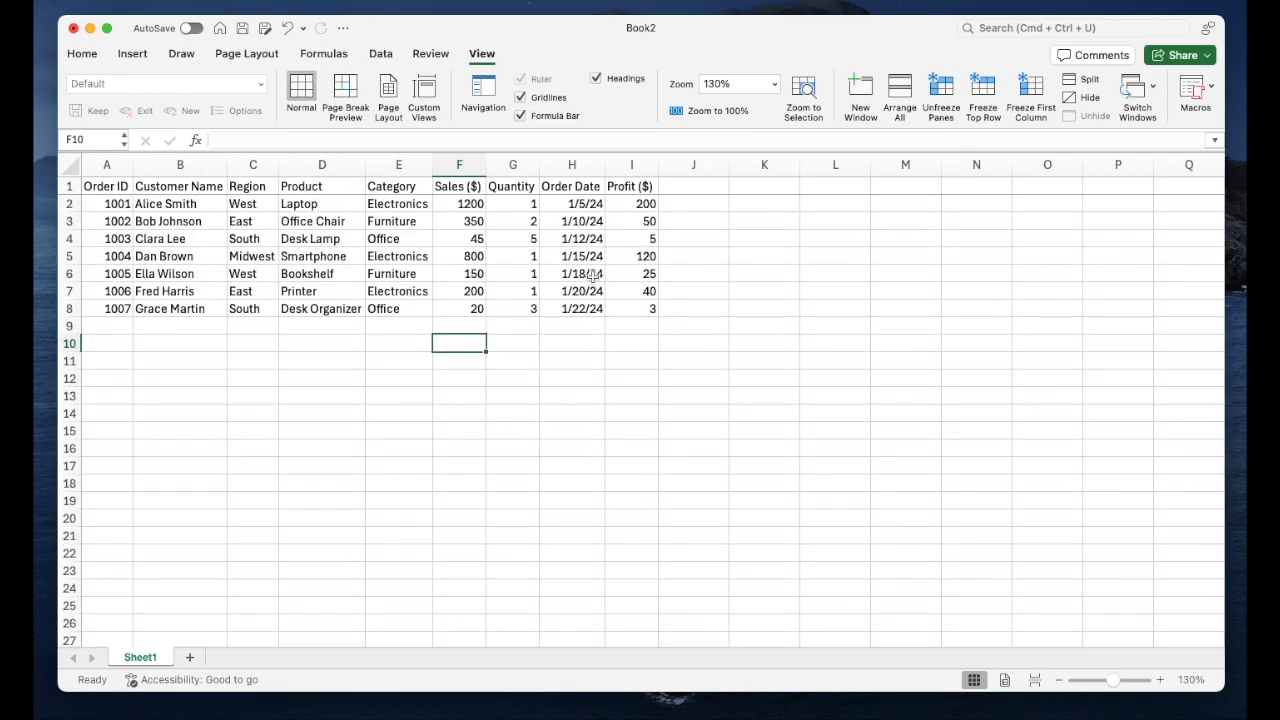
{"action": "left_click", "coordinate": [938, 98]}
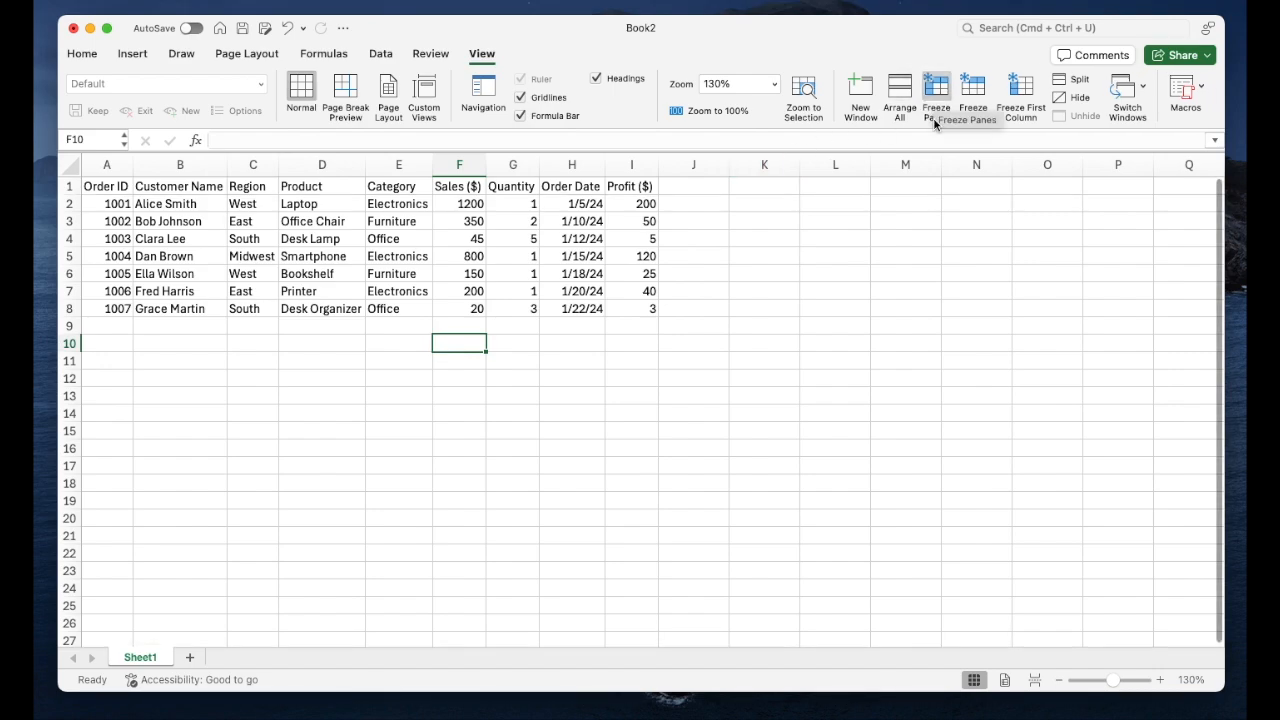
Freeze the first column holding the order IDs, check it against the other columns, and unfreeze the panes
{"action": "left_click", "coordinate": [1019, 112]}
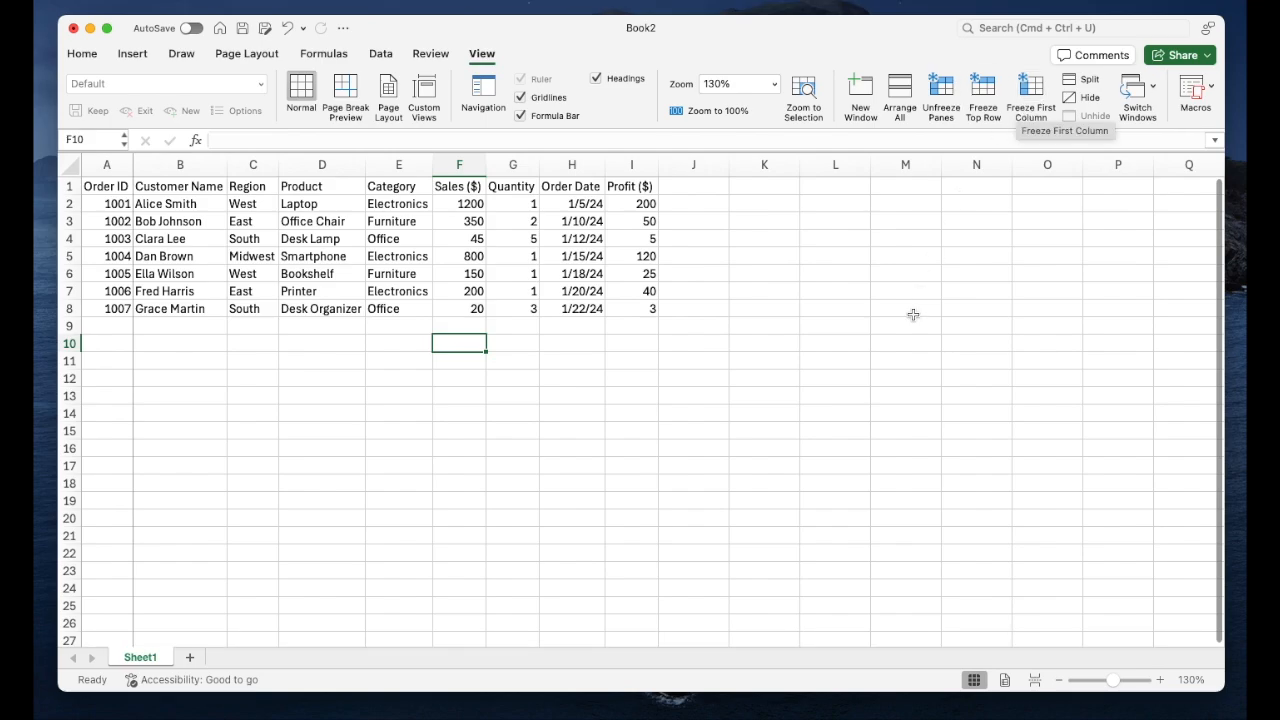
{"action": "scroll", "coordinate": [913, 315], "scroll_direction": "right", "scroll_amount": 5}
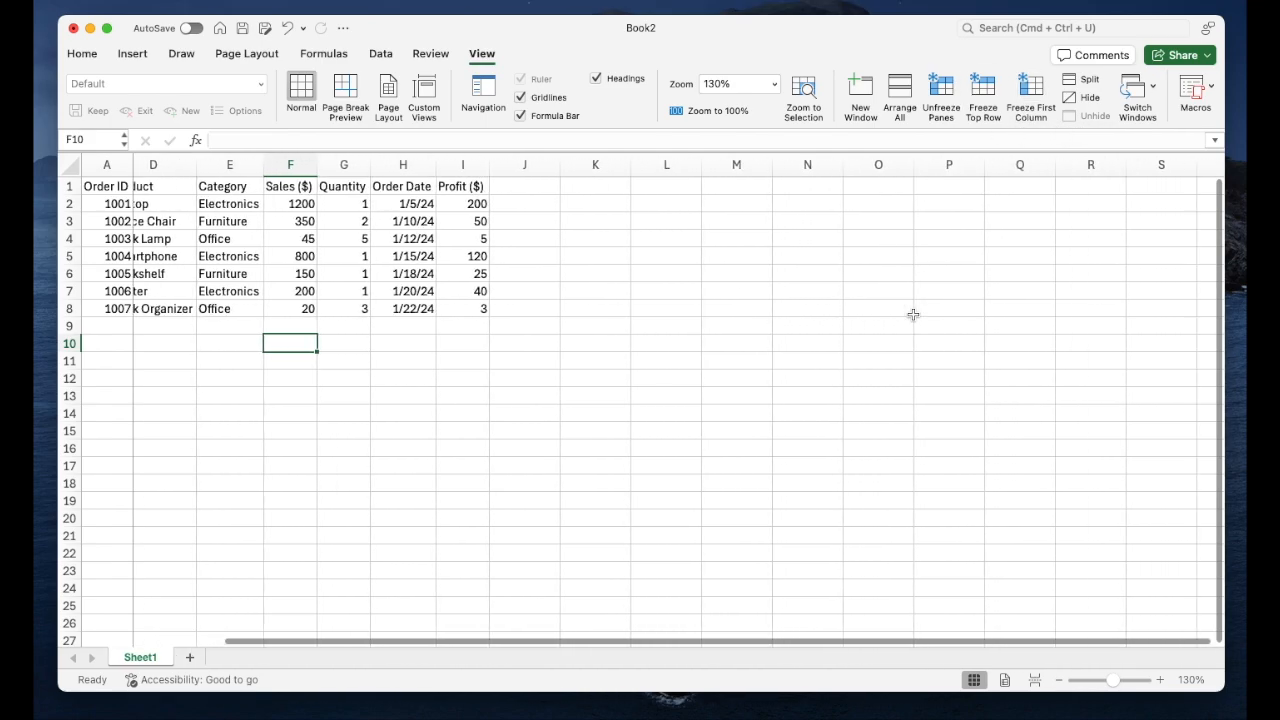
{"action": "scroll", "coordinate": [913, 315], "scroll_direction": "left", "scroll_amount": 6}
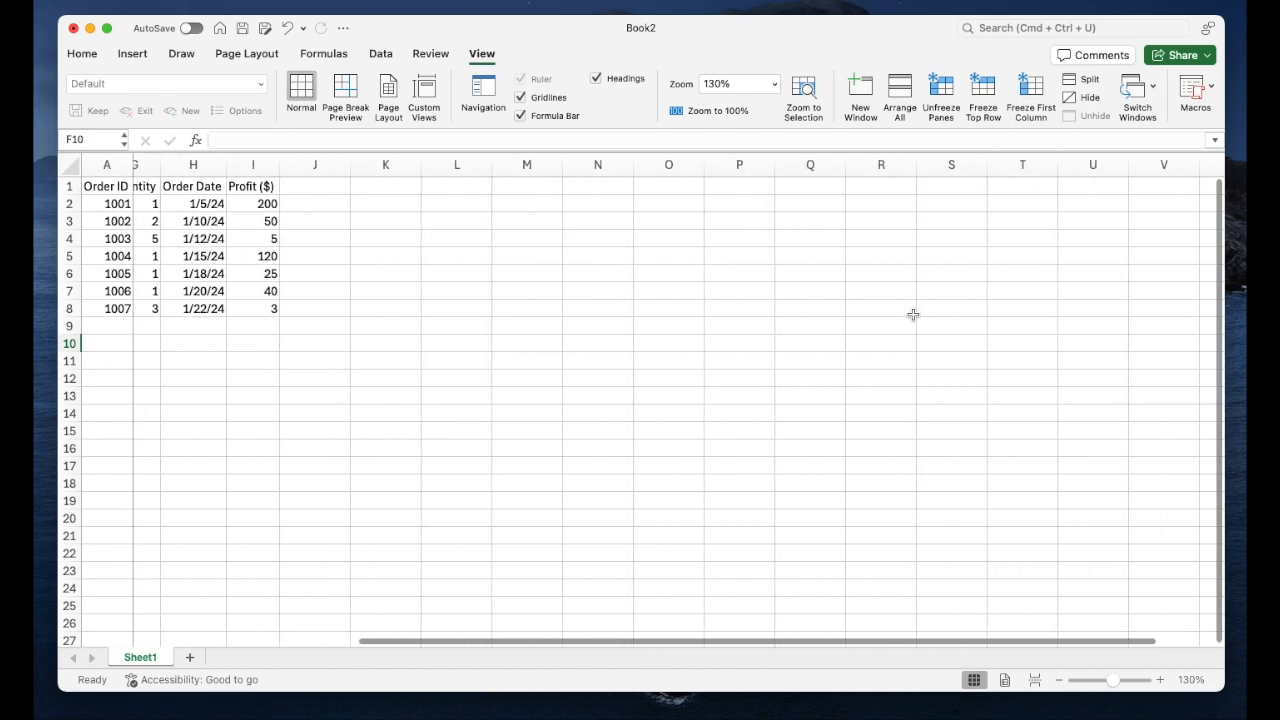
{"action": "left_click", "coordinate": [941, 108]}
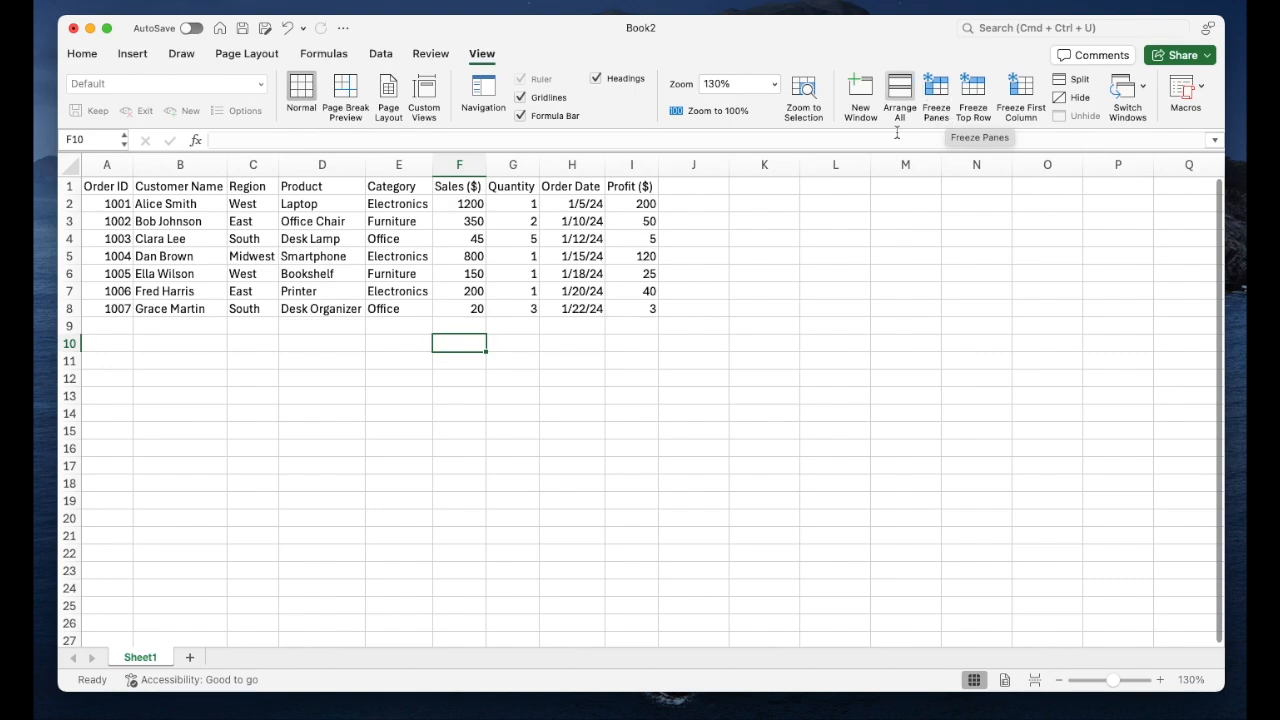
Freeze both the header row and the Order ID column, using cell B2 as the freeze point
{"action": "left_click", "coordinate": [113, 166]}
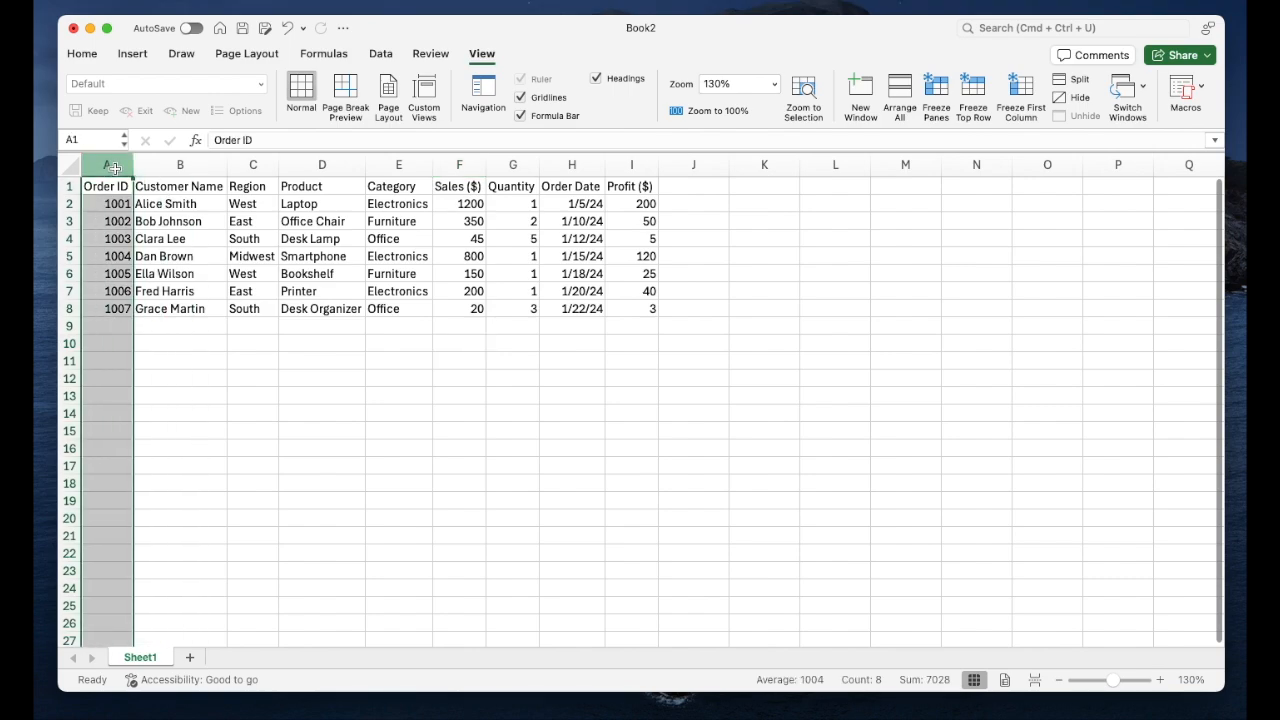
{"action": "left_click", "coordinate": [70, 188]}
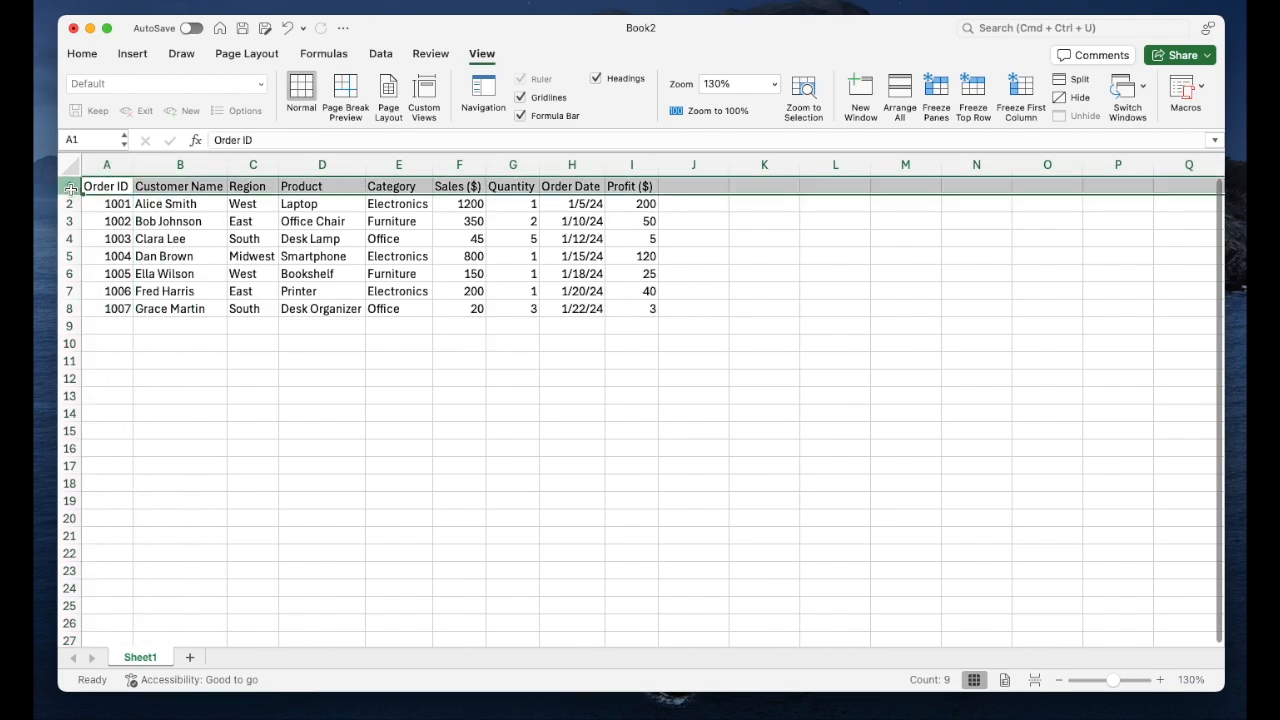
{"action": "left_click", "coordinate": [145, 205]}
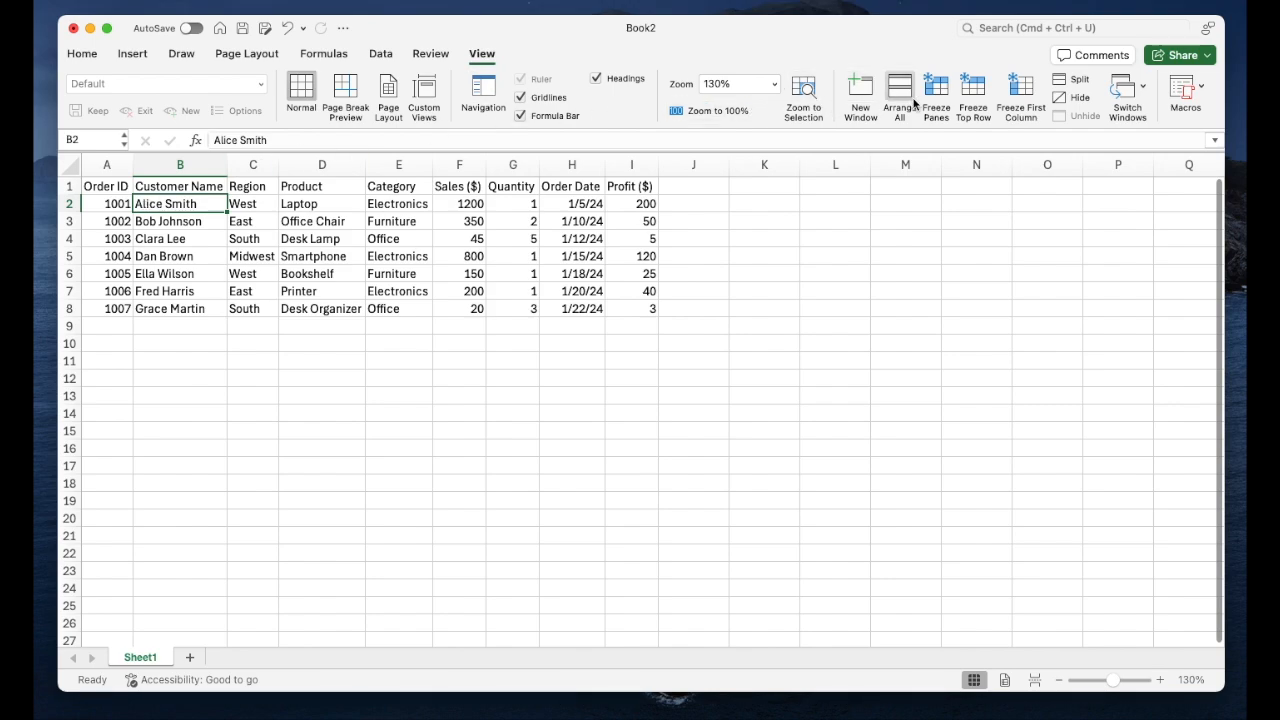
{"action": "left_click", "coordinate": [938, 92]}
Examine how the frozen header row and Order ID column behave as the data moves vertically and horizontally
{"action": "scroll", "coordinate": [443, 333], "scroll_direction": "down", "scroll_amount": 10}
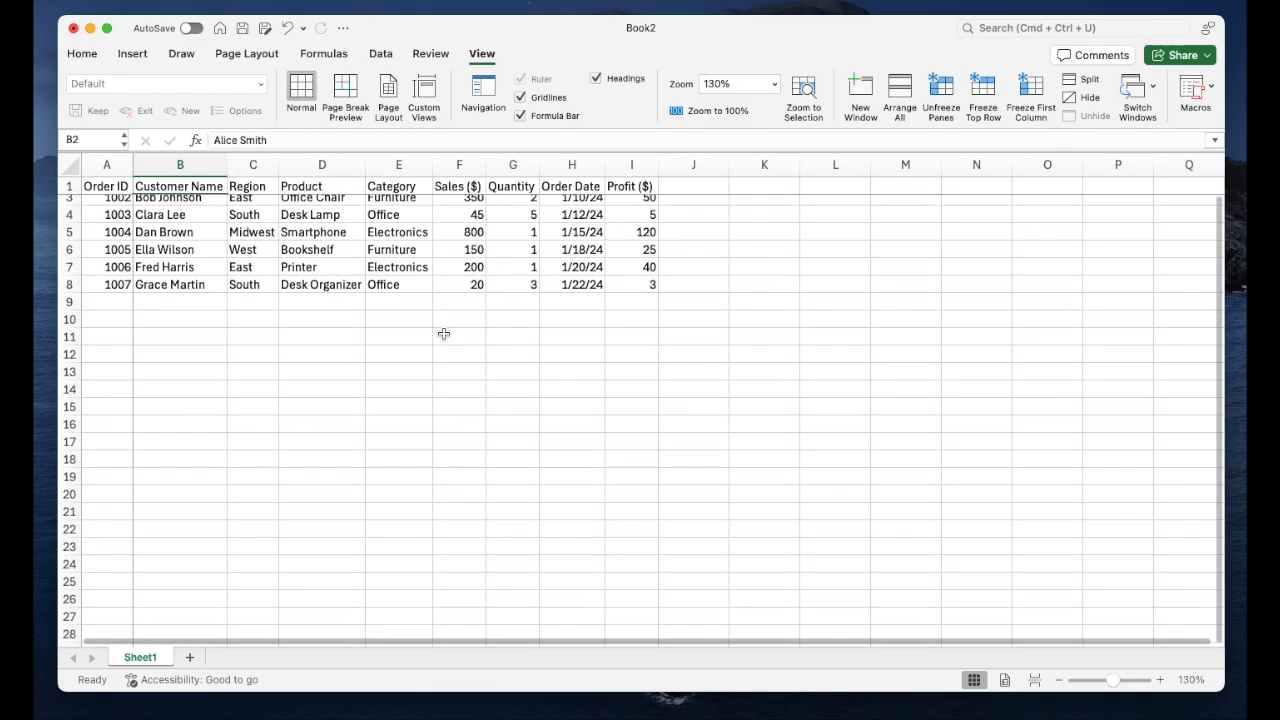
{"action": "scroll", "coordinate": [443, 333], "scroll_direction": "up", "scroll_amount": 10}
{"action": "scroll", "coordinate": [443, 333], "scroll_direction": "right", "scroll_amount": 5}
{"action": "scroll", "coordinate": [443, 333], "scroll_direction": "left", "scroll_amount": 4}
{"action": "scroll", "coordinate": [443, 333], "scroll_direction": "down", "scroll_amount": 3}
{"action": "scroll", "coordinate": [442, 333], "scroll_direction": "right", "scroll_amount": 2}
{"action": "scroll", "coordinate": [442, 333], "scroll_direction": "left", "scroll_amount": 3}
{"action": "scroll", "coordinate": [442, 333], "scroll_direction": "up", "scroll_amount": 1}
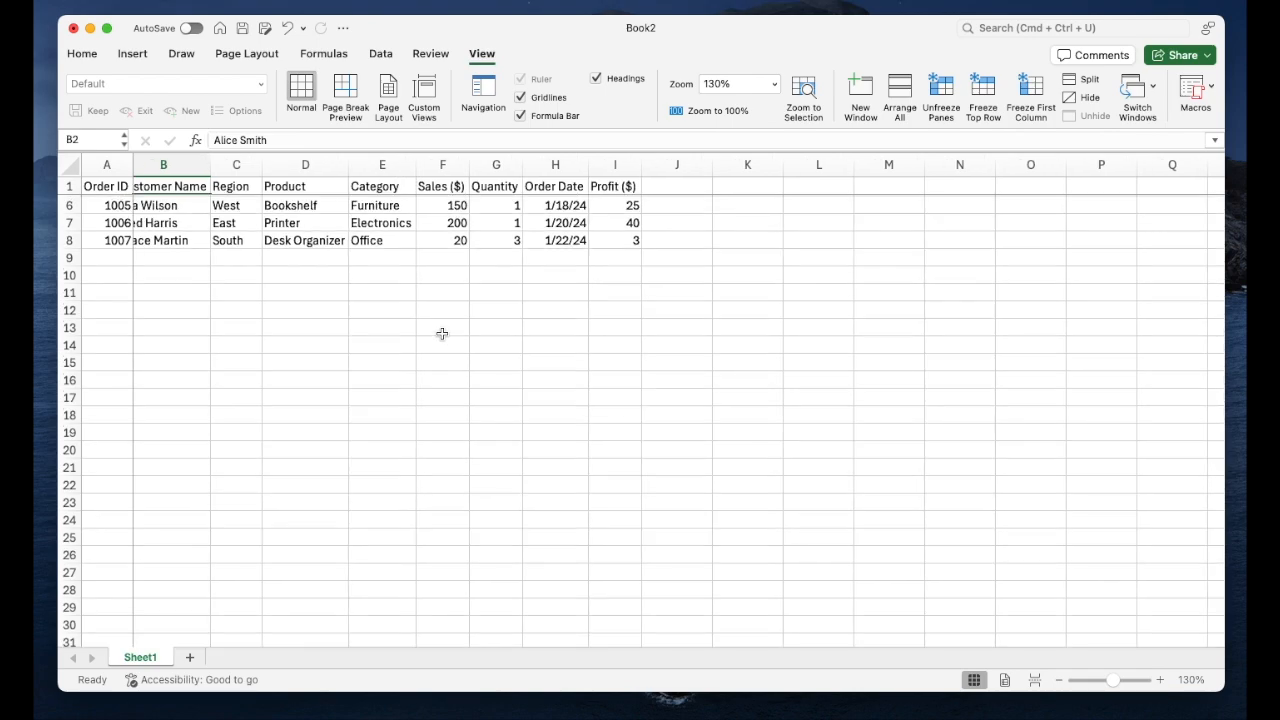
{"action": "scroll", "coordinate": [442, 333], "scroll_direction": "up", "scroll_amount": 4}
{"action": "scroll", "coordinate": [442, 333], "scroll_direction": "left", "scroll_amount": 1}
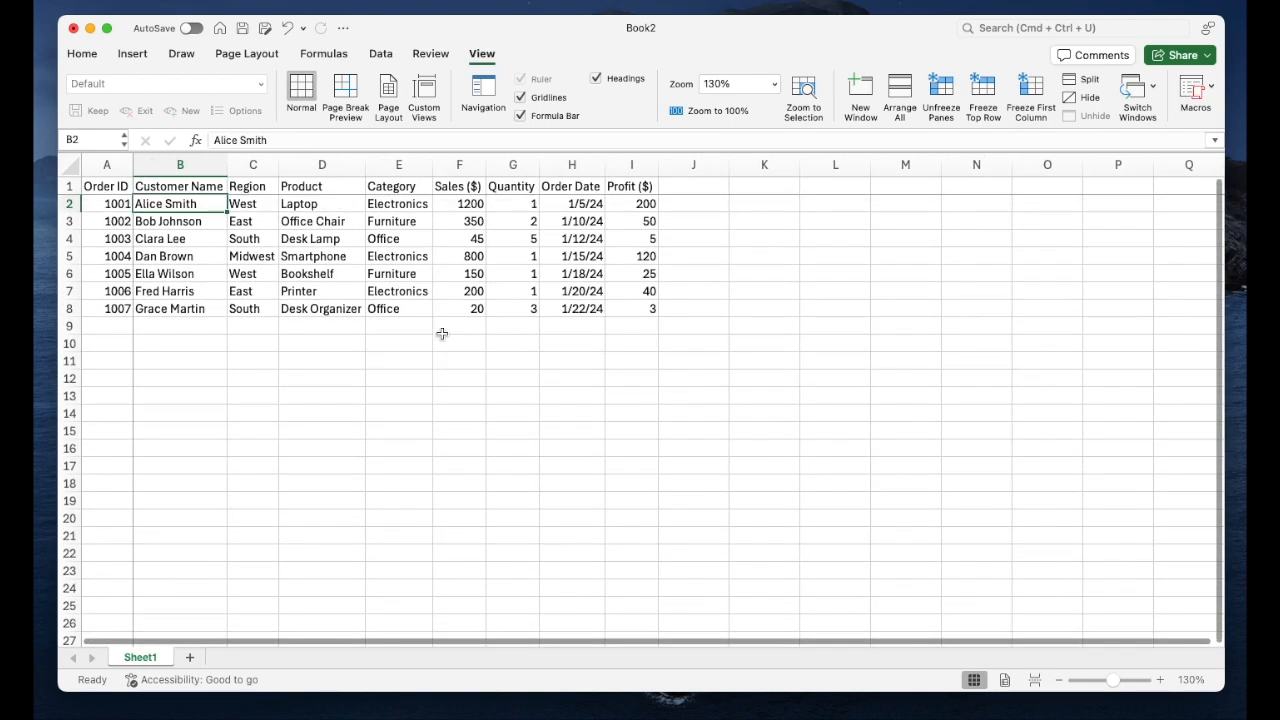
Make the header cells A1:I1 bold and add a bottom border below them
{"action": "left_click", "coordinate": [89, 55]}
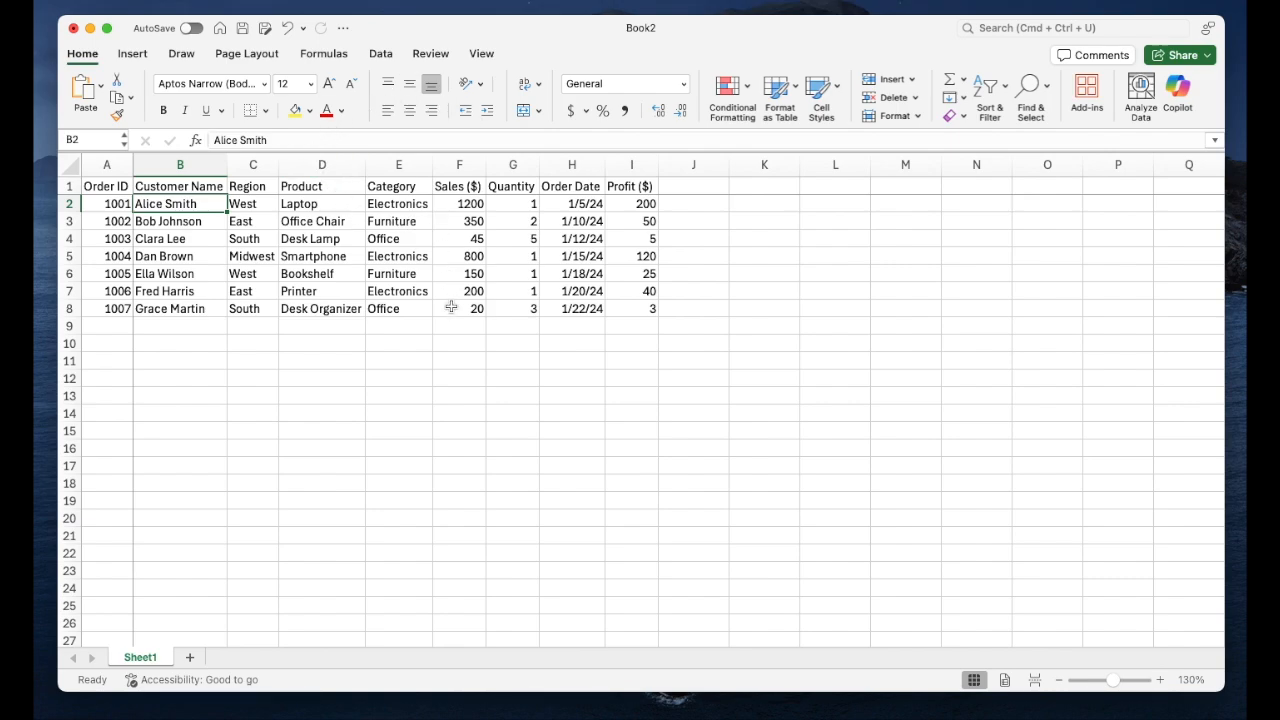
{"action": "left_click_drag", "start_coordinate": [108, 186], "coordinate": [617, 186]}
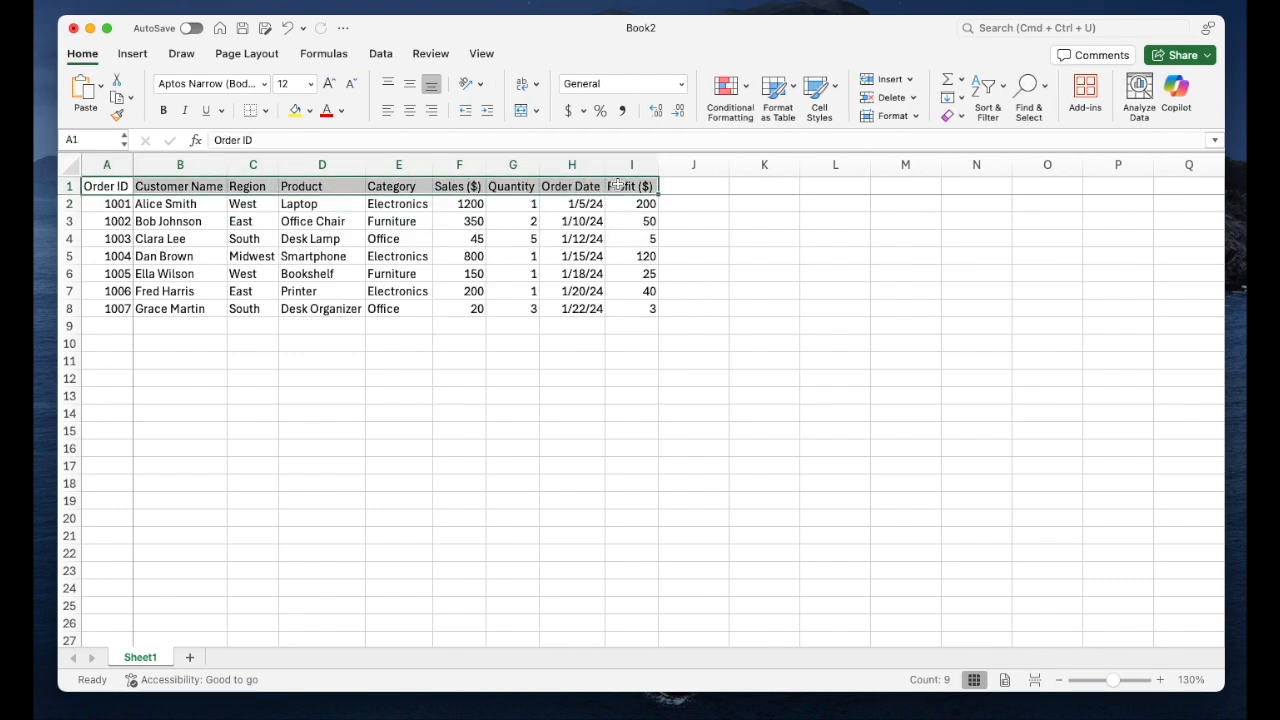
{"action": "left_click", "coordinate": [163, 110]}
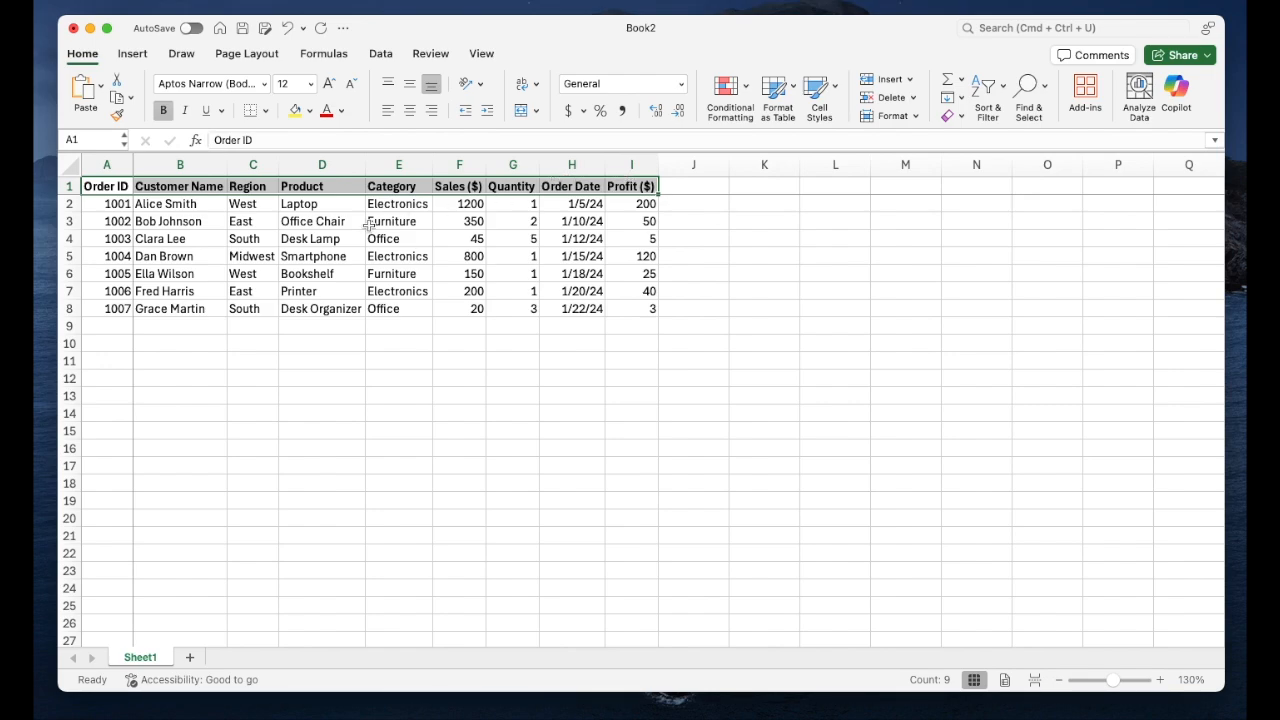
{"action": "left_click", "coordinate": [268, 111]}
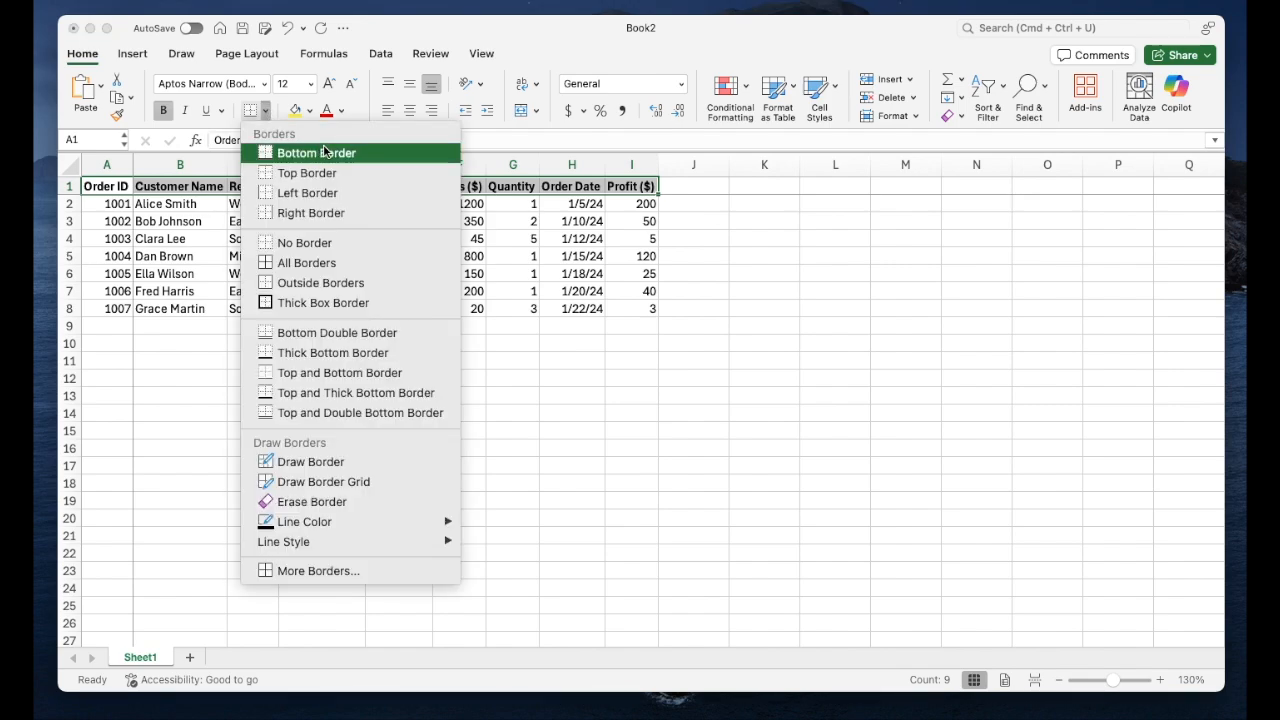
{"action": "left_click", "coordinate": [374, 155]}
{"action": "left_click", "coordinate": [408, 303]}
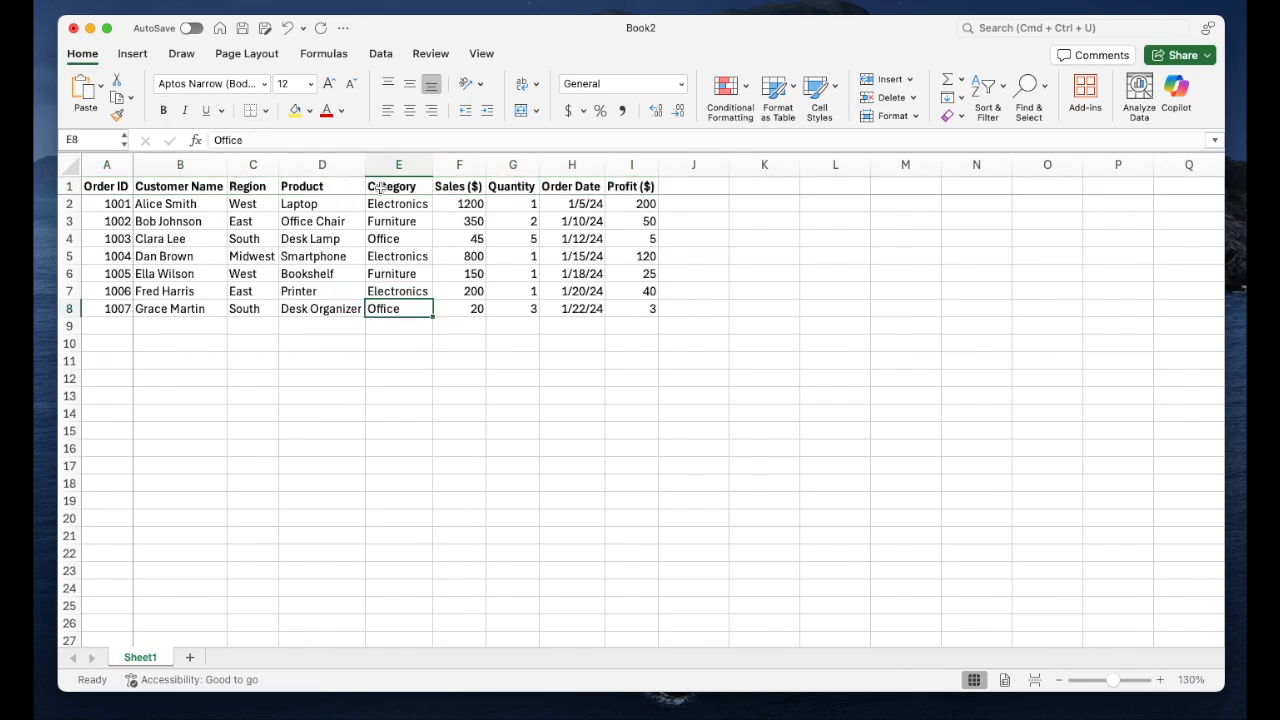
Unfreeze the panes and check the bottom border under the header row
{"action": "left_click", "coordinate": [477, 53]}
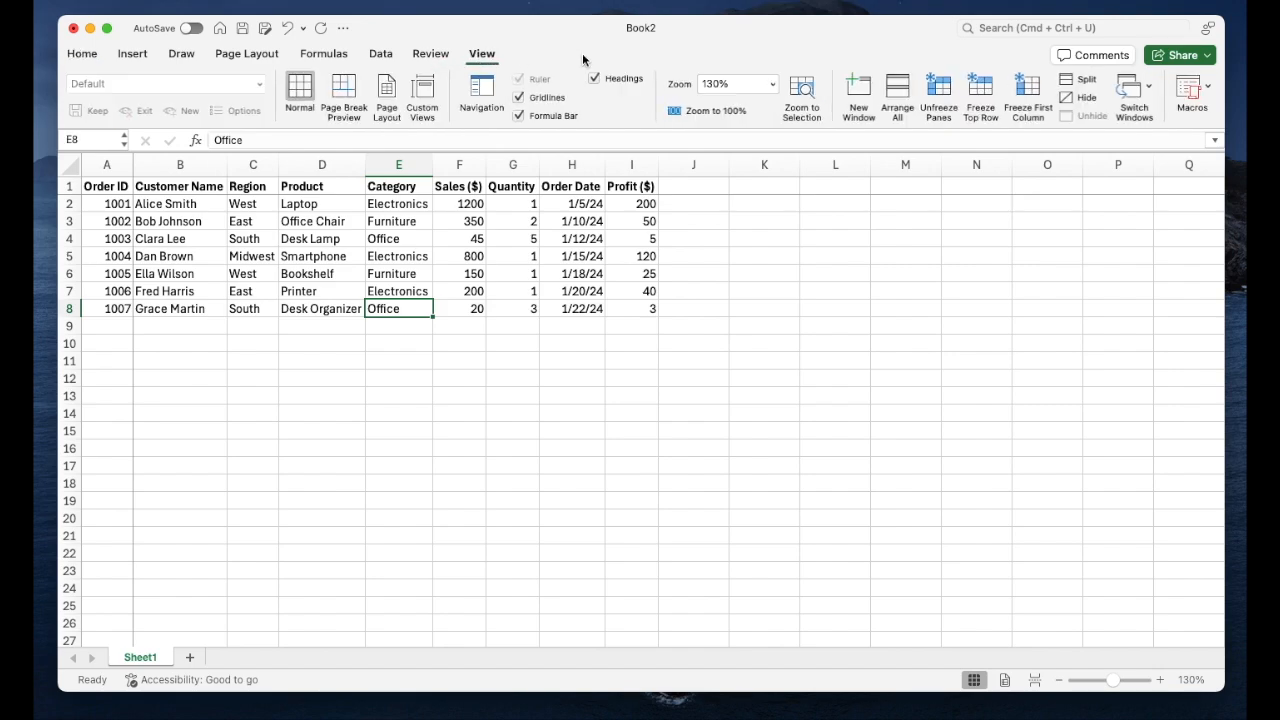
{"action": "left_click", "coordinate": [938, 90]}
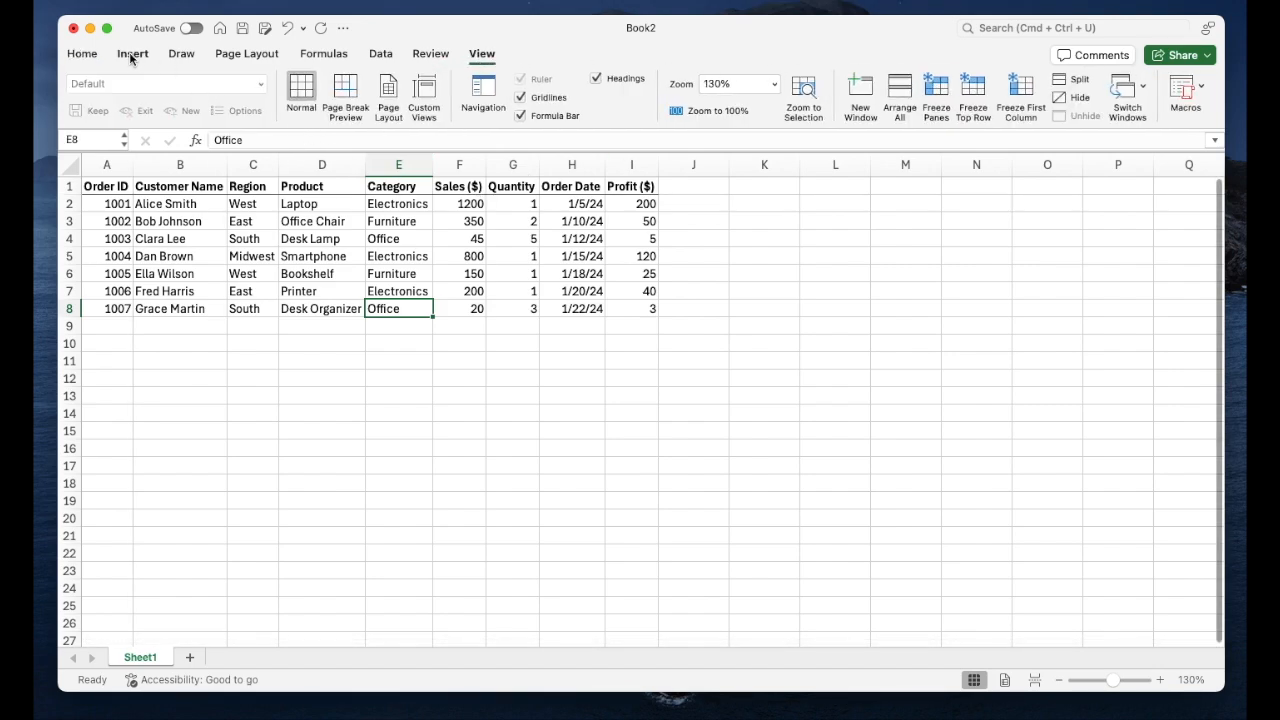
{"action": "left_click", "coordinate": [80, 57]}
{"action": "left_click_drag", "start_coordinate": [108, 187], "coordinate": [613, 187]}
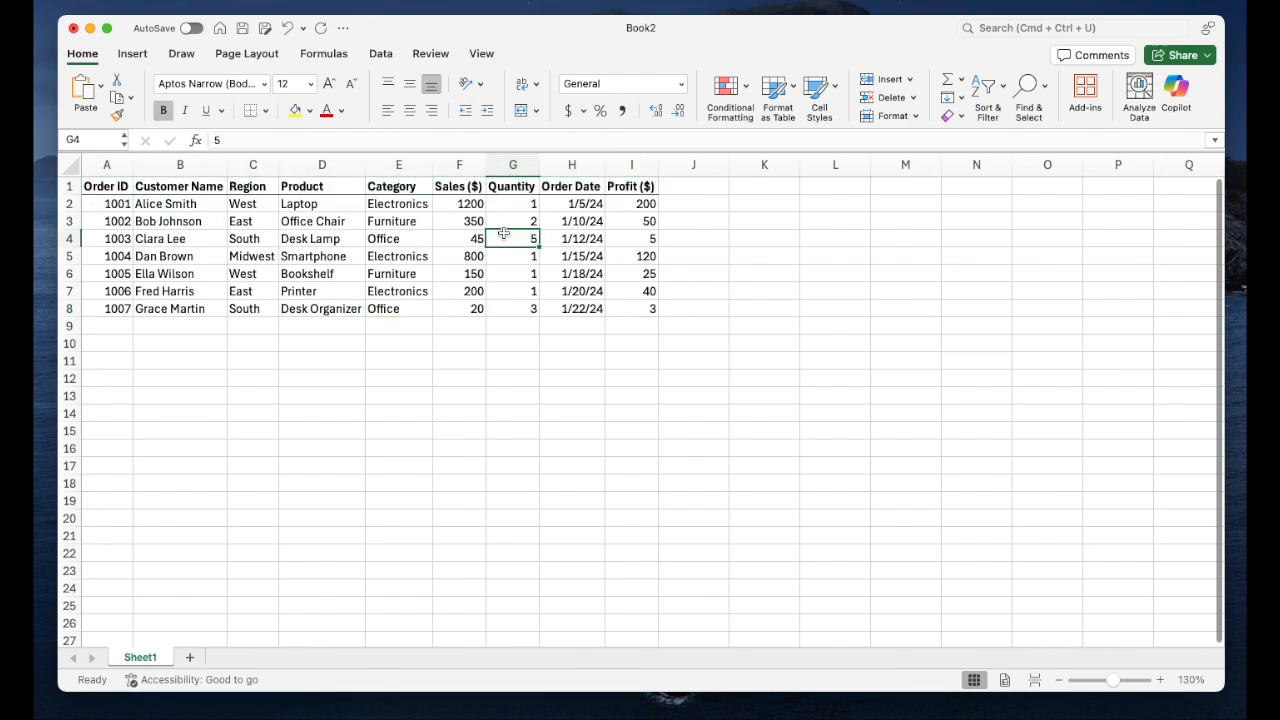
{"action": "left_click", "coordinate": [547, 208]}
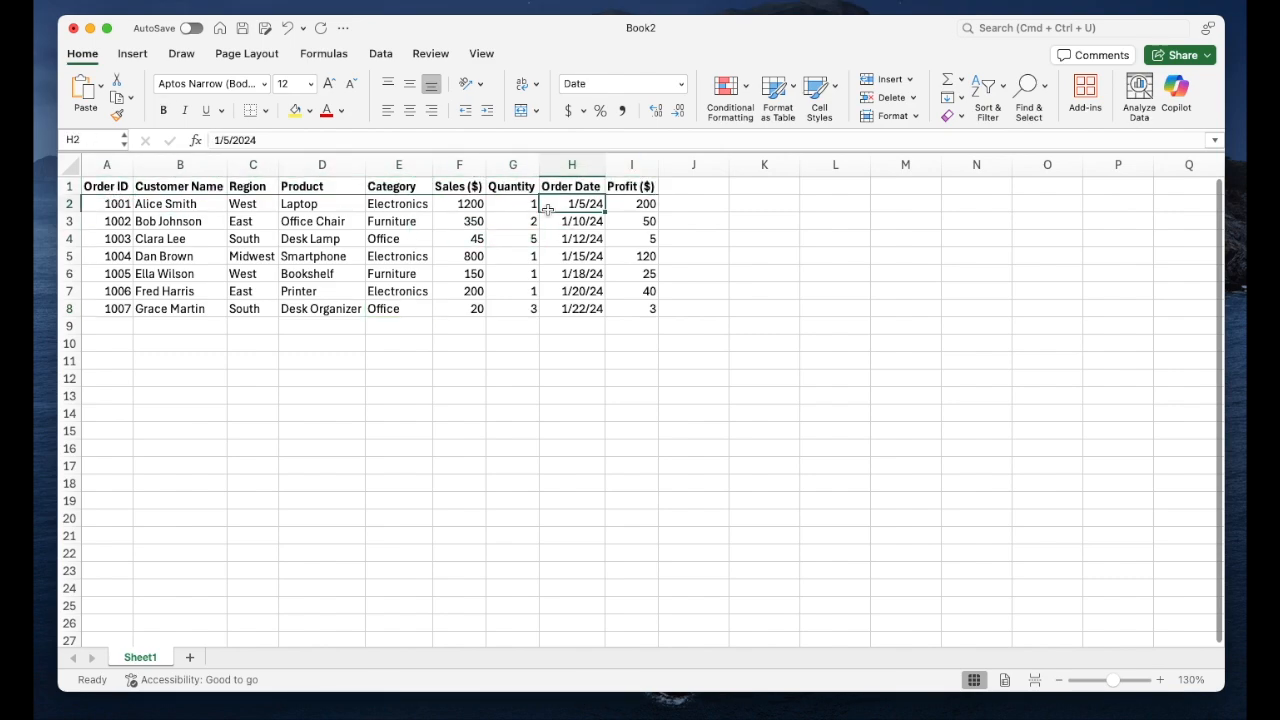
Try the dollar accounting format on the Sales ($) values F2:F8 and Profit ($) values I2:I8, and undo it
{"action": "left_click", "coordinate": [459, 164]}
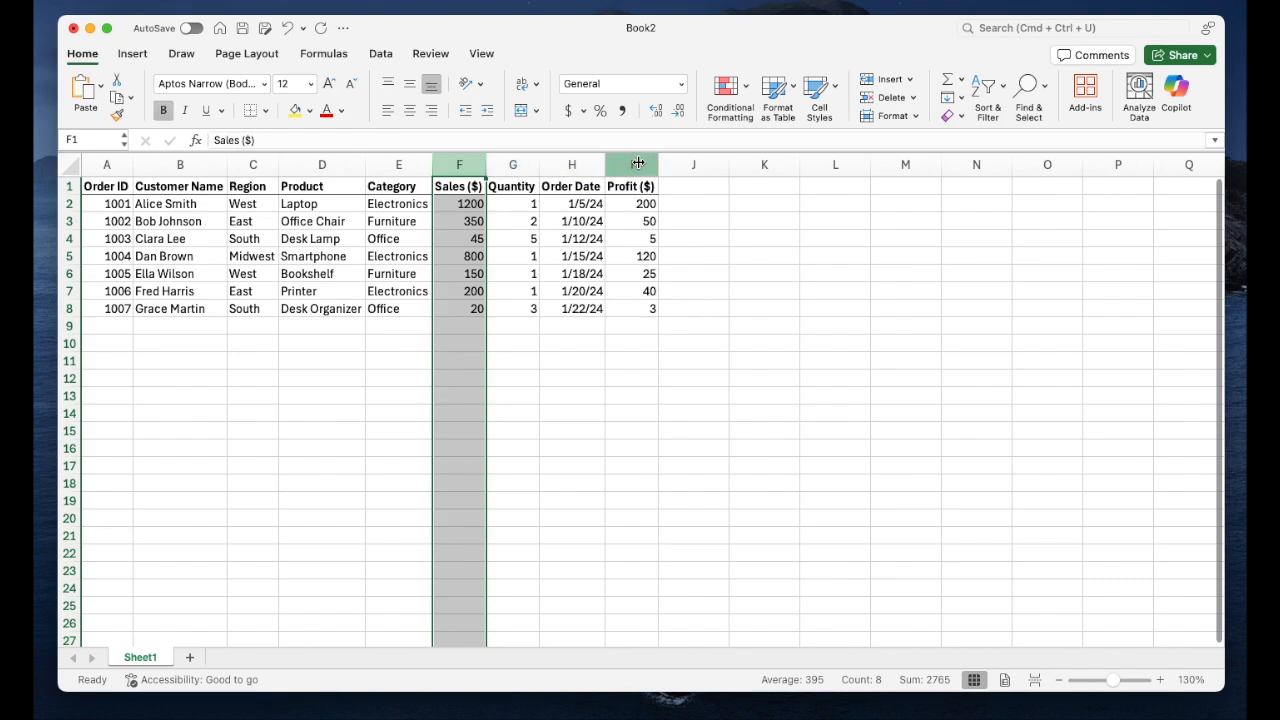
{"action": "left_click", "coordinate": [637, 163]}
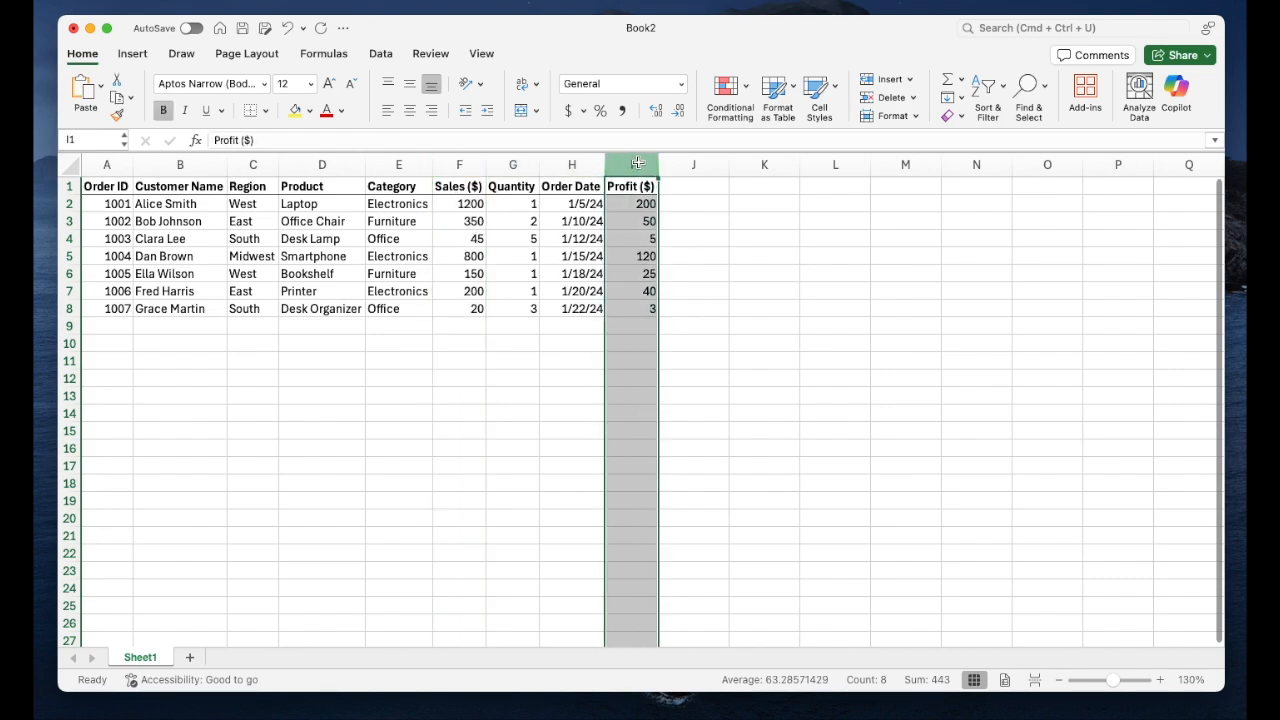
{"action": "left_click", "coordinate": [580, 292]}
{"action": "left_click_drag", "start_coordinate": [473, 204], "coordinate": [472, 310]}
{"action": "left_click_drag", "start_coordinate": [640, 204], "coordinate": [640, 308]}
{"action": "left_click", "coordinate": [568, 111]}
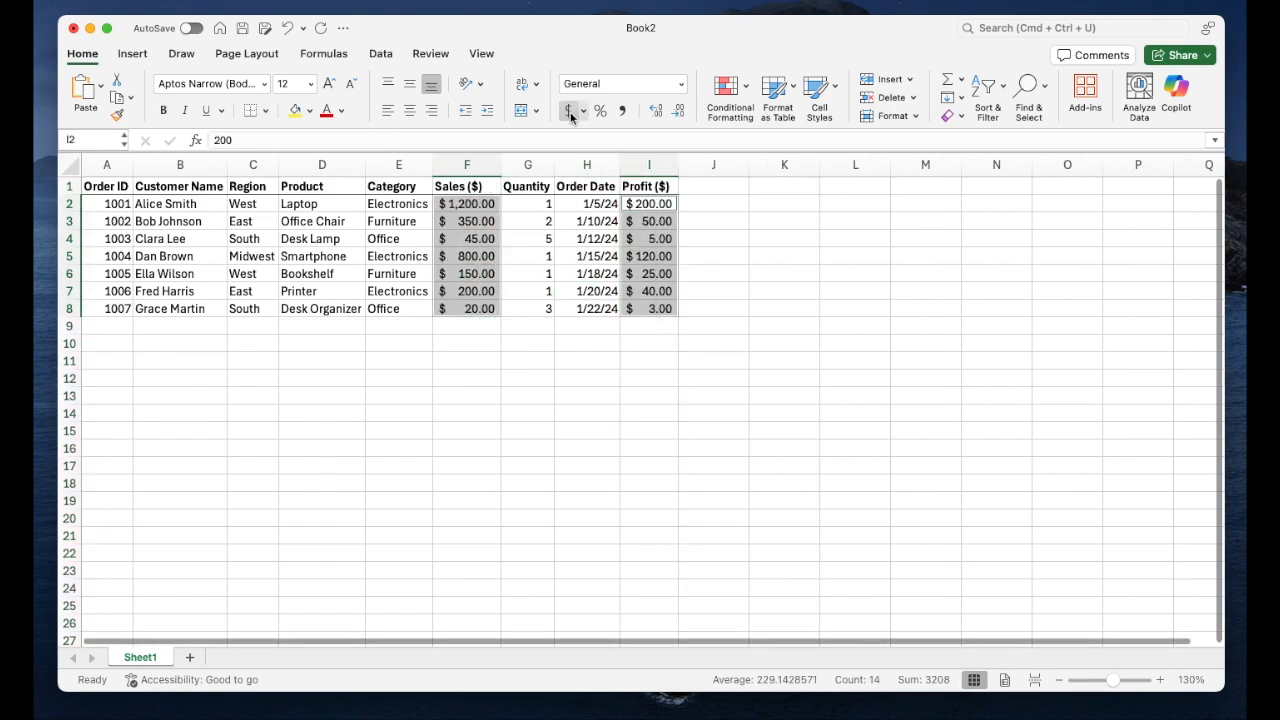
{"action": "key", "text": "super+z"}
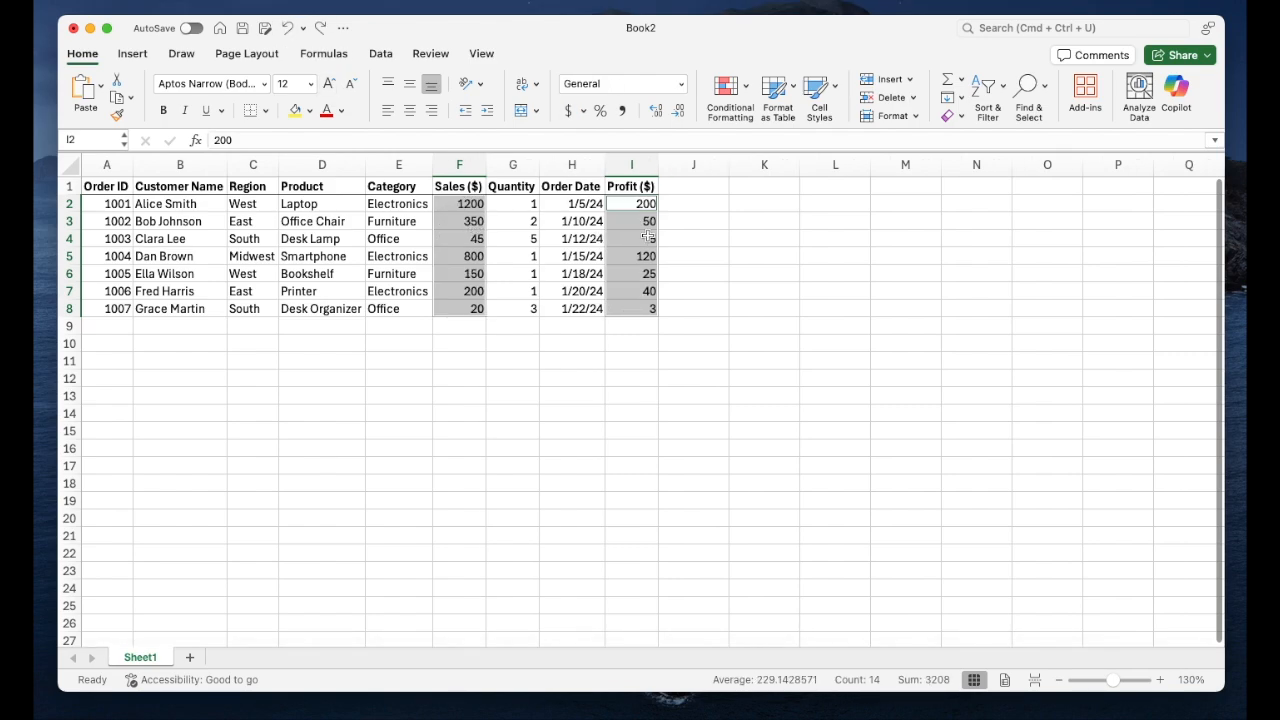
Format the values in F2:F8 and I2:I8 as Accounting with no decimal places
{"action": "left_click", "coordinate": [682, 85]}
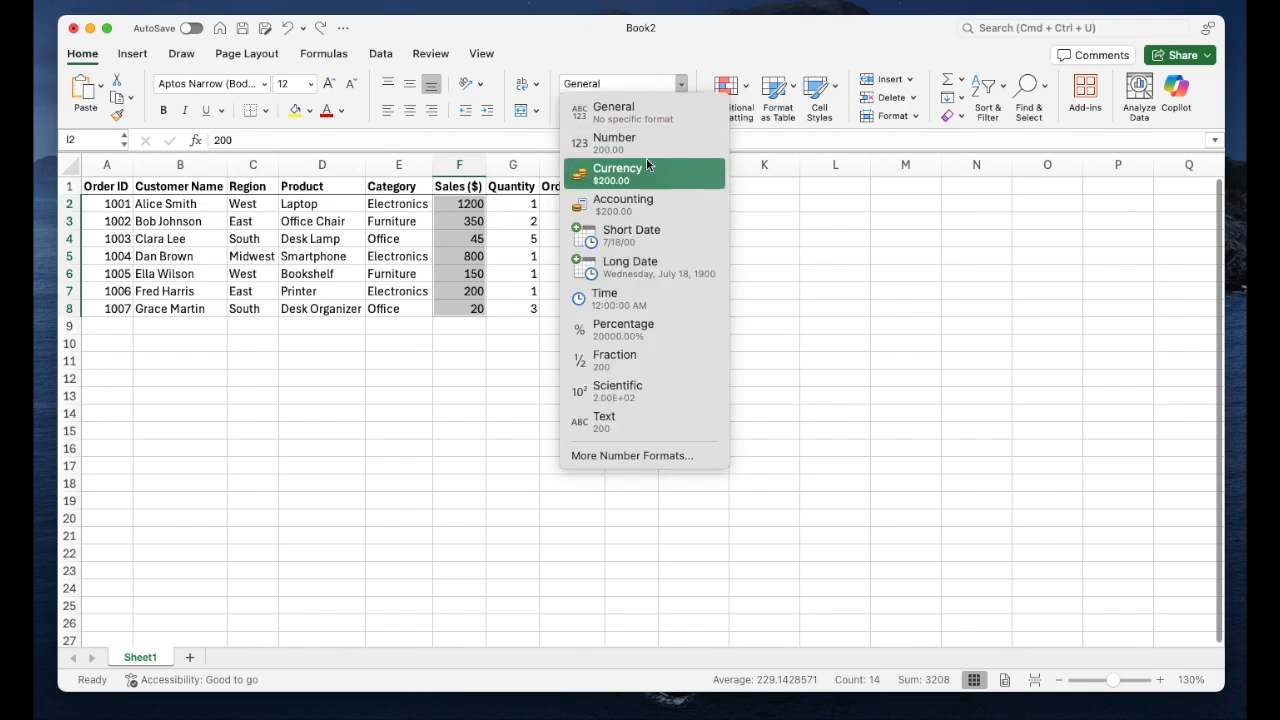
{"action": "left_click", "coordinate": [653, 207]}
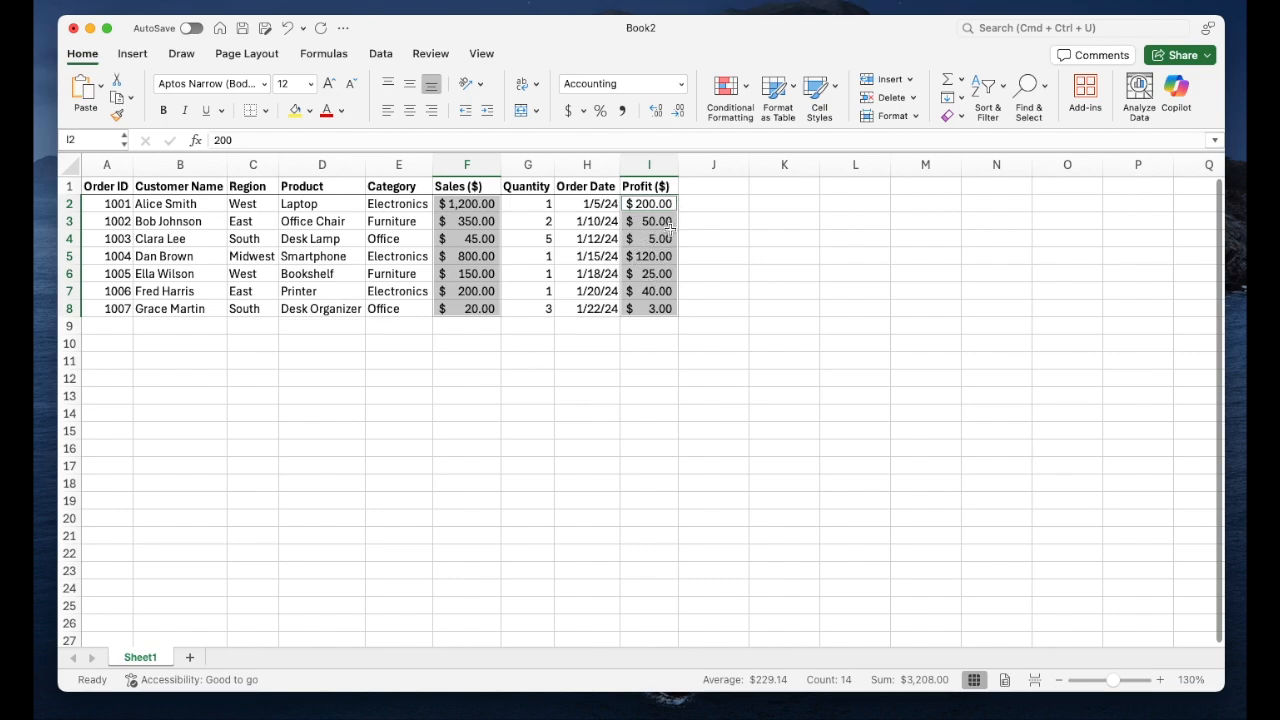
{"action": "left_click", "coordinate": [679, 115]}
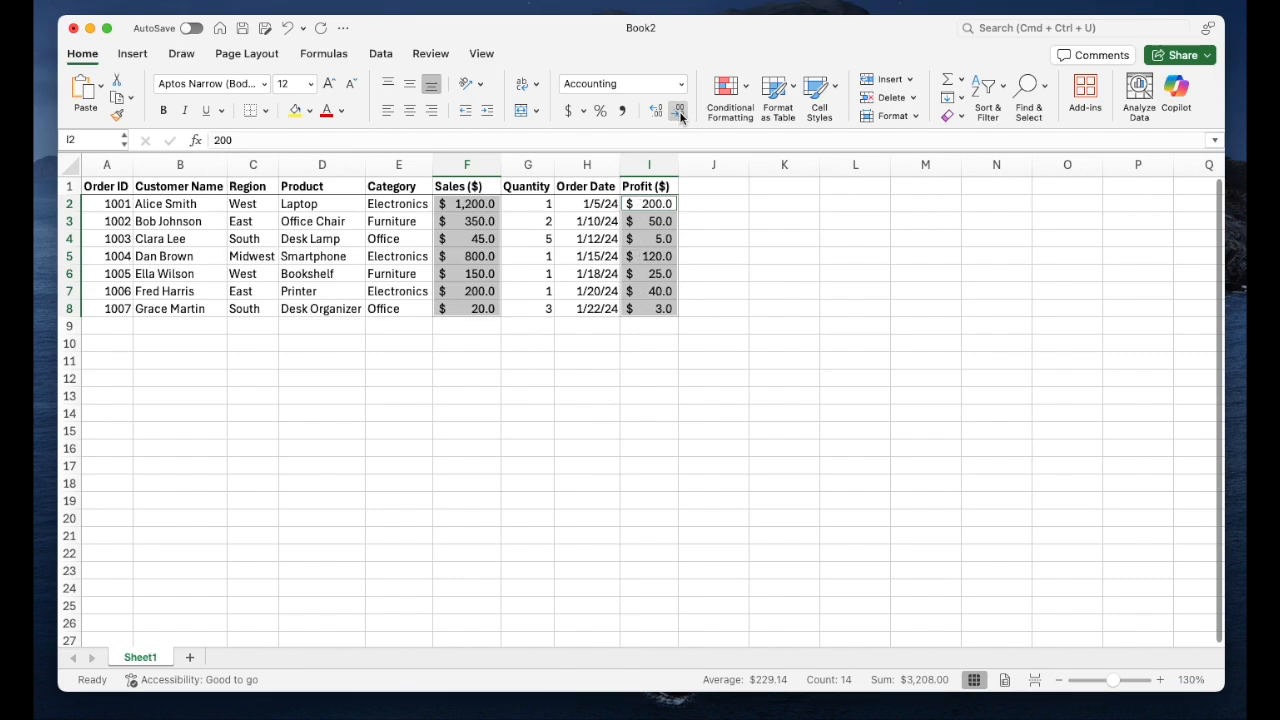
{"action": "left_click", "coordinate": [679, 115]}
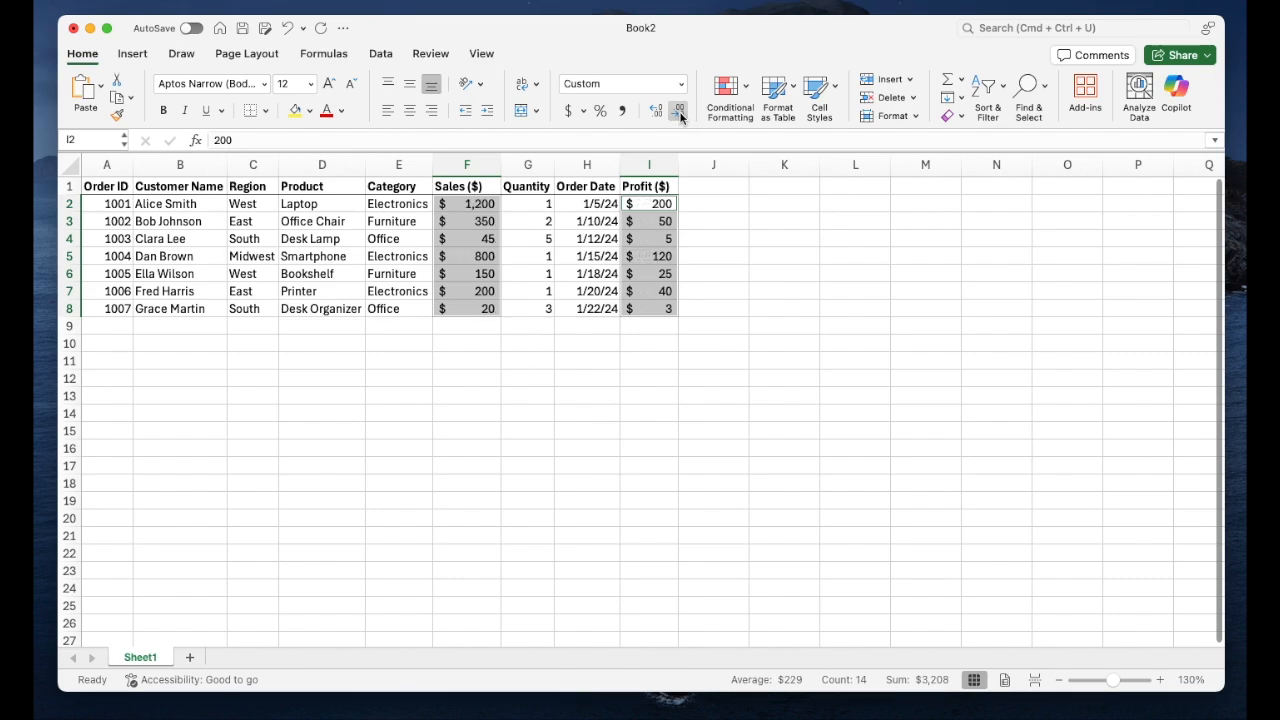
{"action": "left_click", "coordinate": [726, 241]}
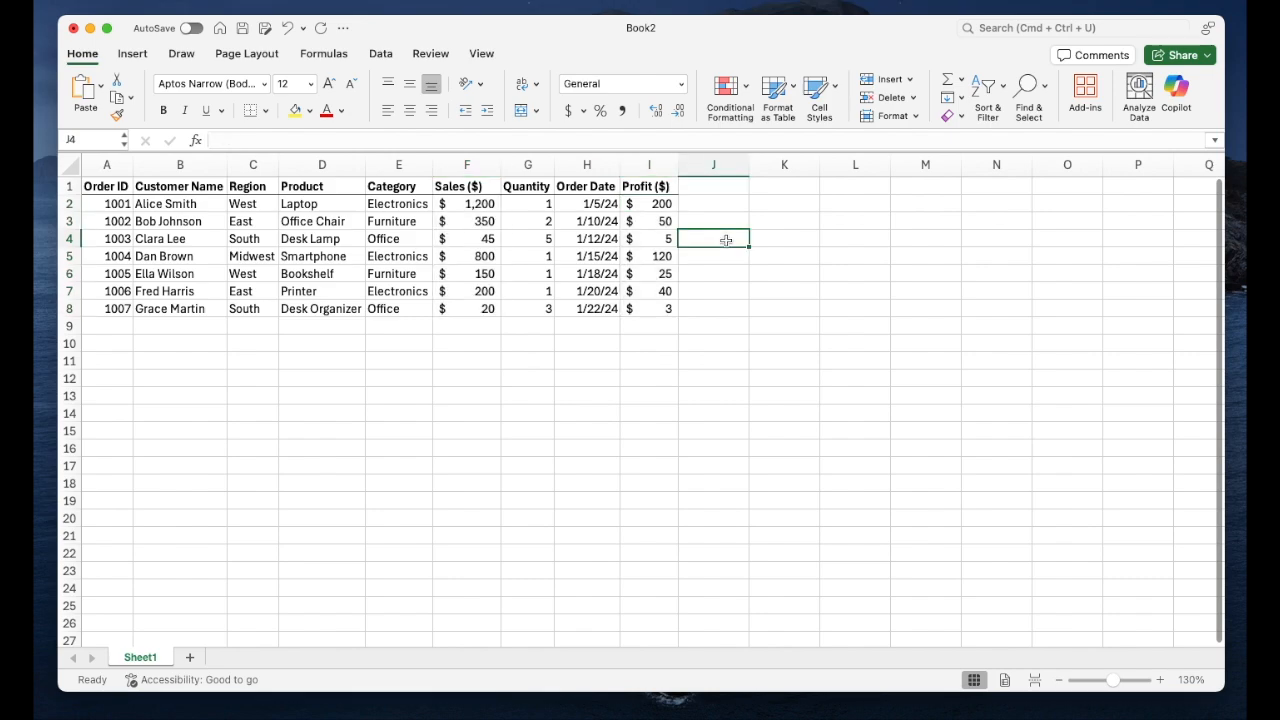
Highlight the Sales ($) values F2:F8 and the Profit ($) values I2:I8 to review them, and clear the selection
{"action": "left_click", "coordinate": [488, 206]}
{"action": "left_click_drag", "start_coordinate": [488, 206], "coordinate": [488, 309]}
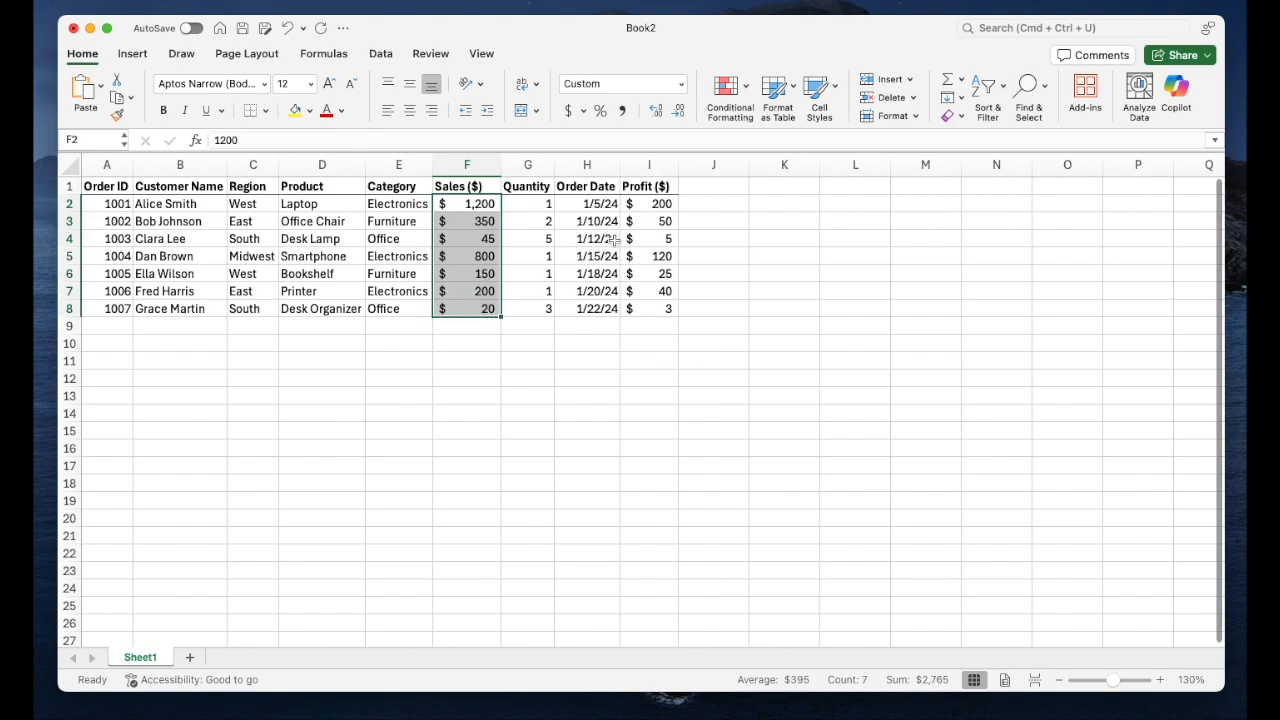
{"action": "left_click_drag", "start_coordinate": [648, 204], "coordinate": [648, 309]}
{"action": "left_click", "coordinate": [527, 448]}
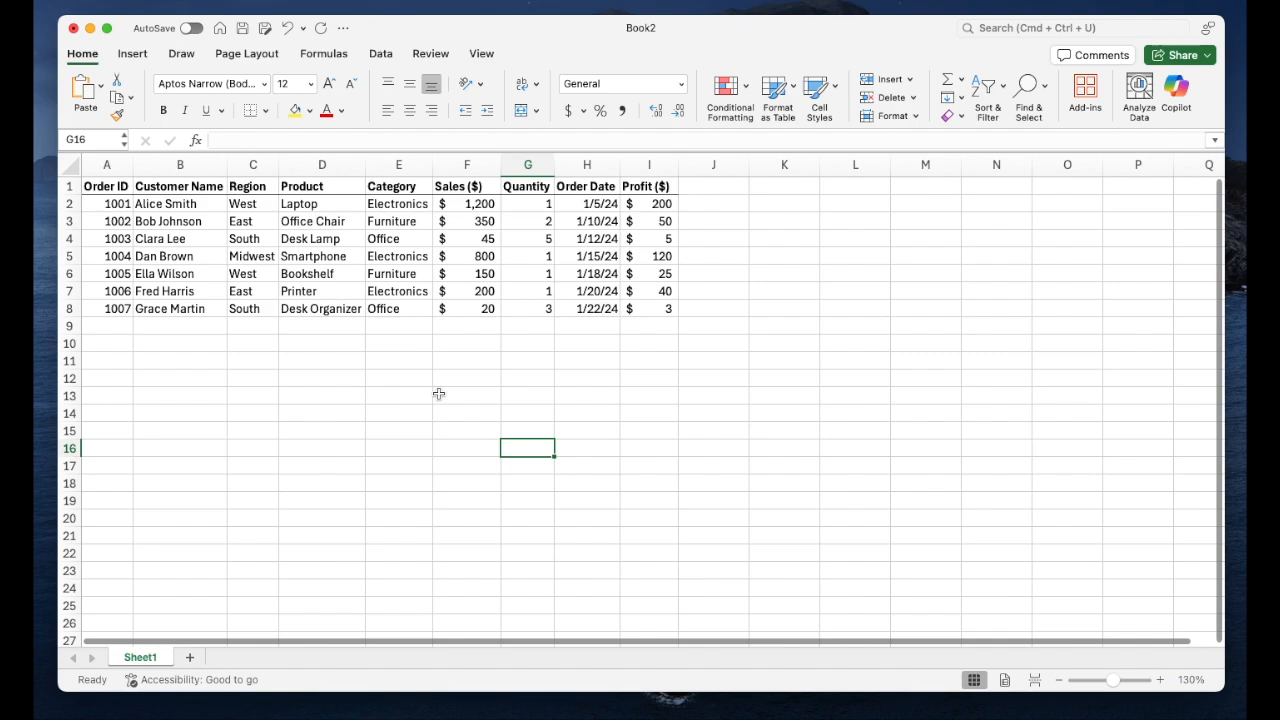
{"action": "left_click_drag", "start_coordinate": [450, 203], "coordinate": [463, 290]}
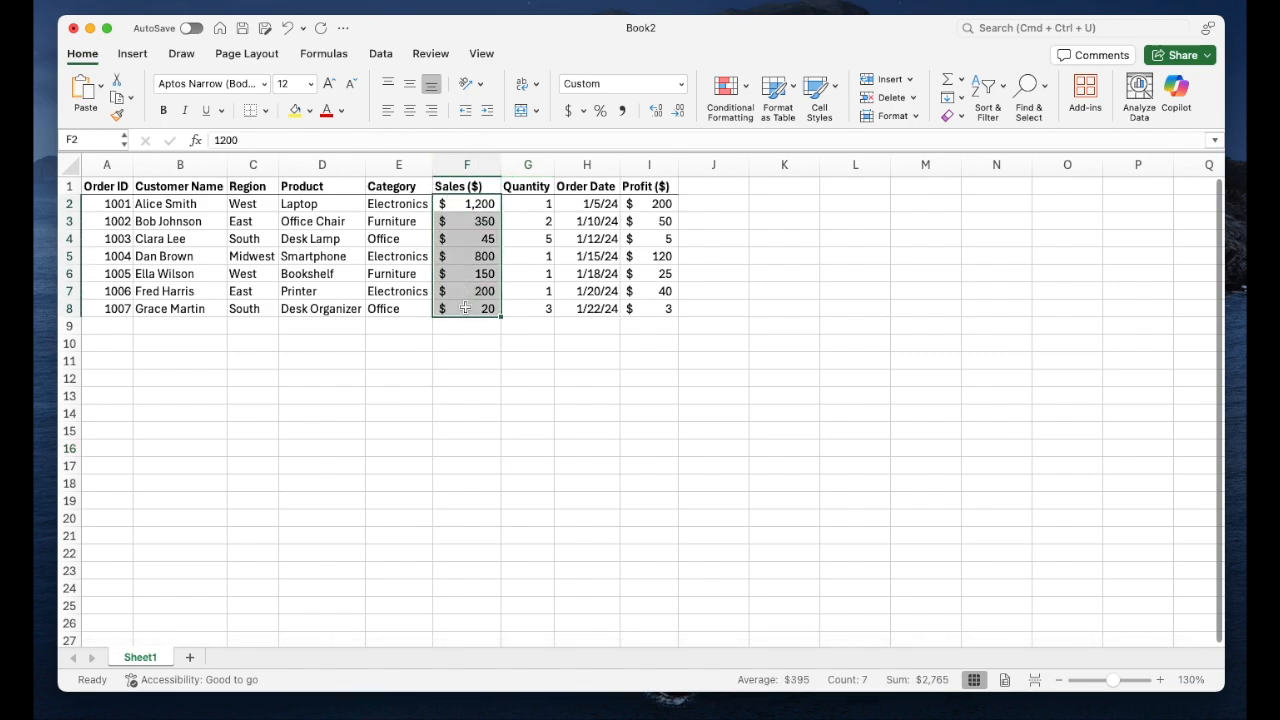
{"action": "left_click", "coordinate": [404, 324]}
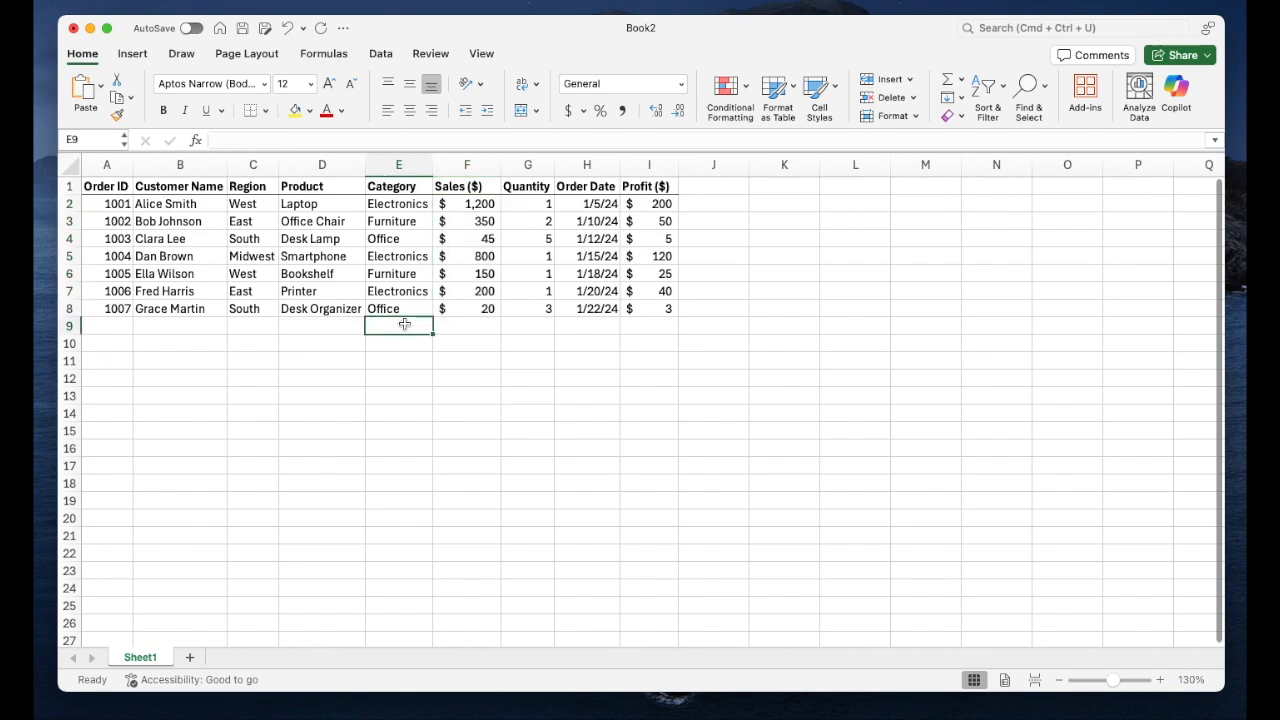
Select the Category entries E2:E8 from the first to the last, and select the entire Sales ($) column
{"action": "left_click", "coordinate": [407, 206]}
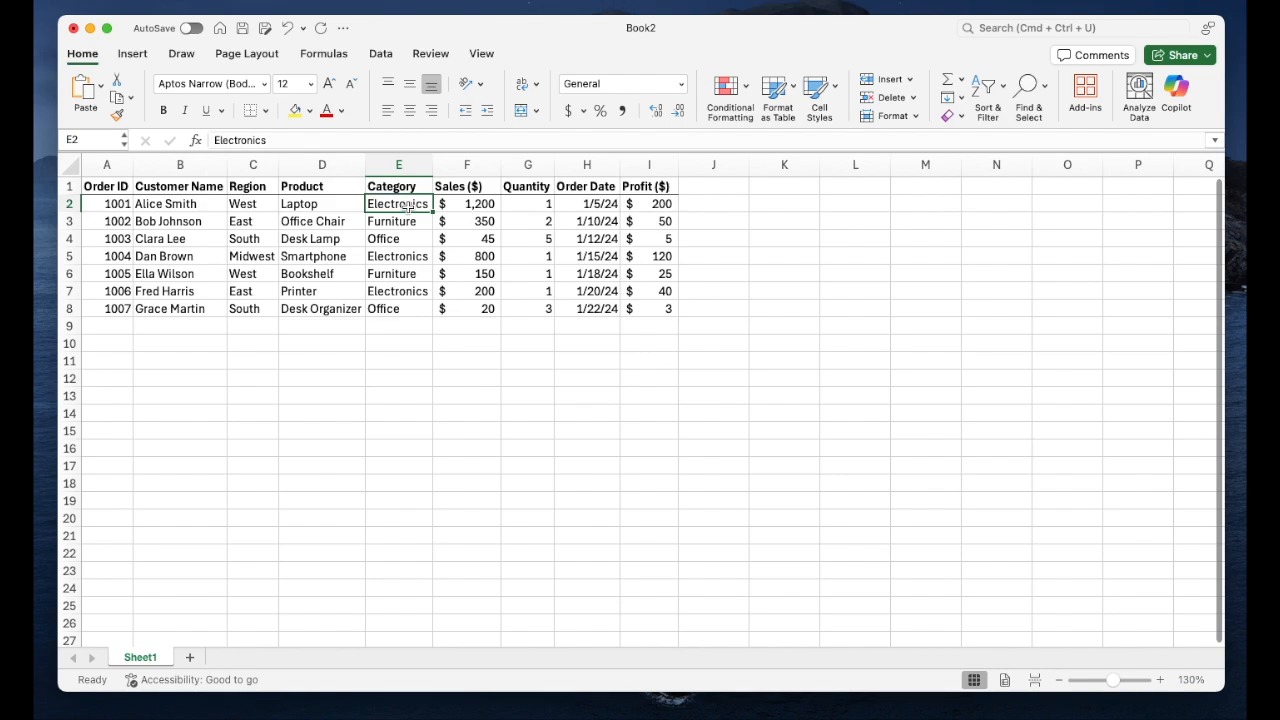
{"action": "key", "text": "super+shift+Down"}
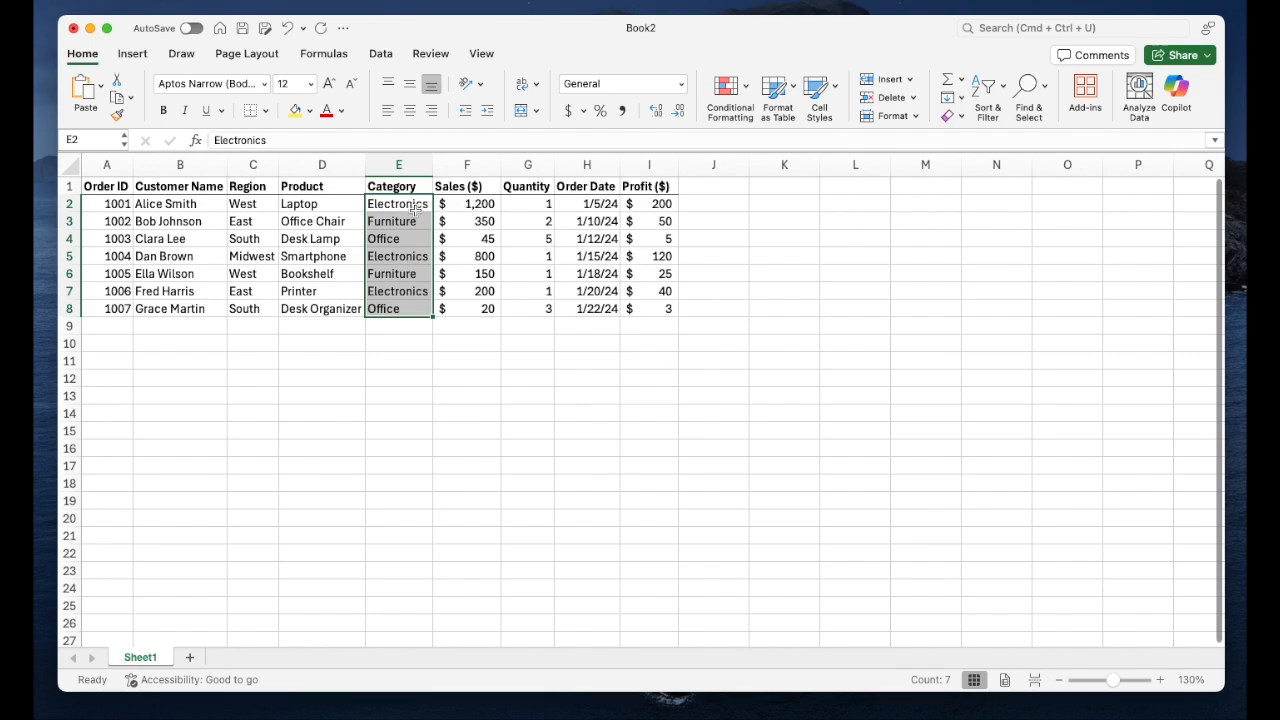
{"action": "left_click", "coordinate": [462, 165]}
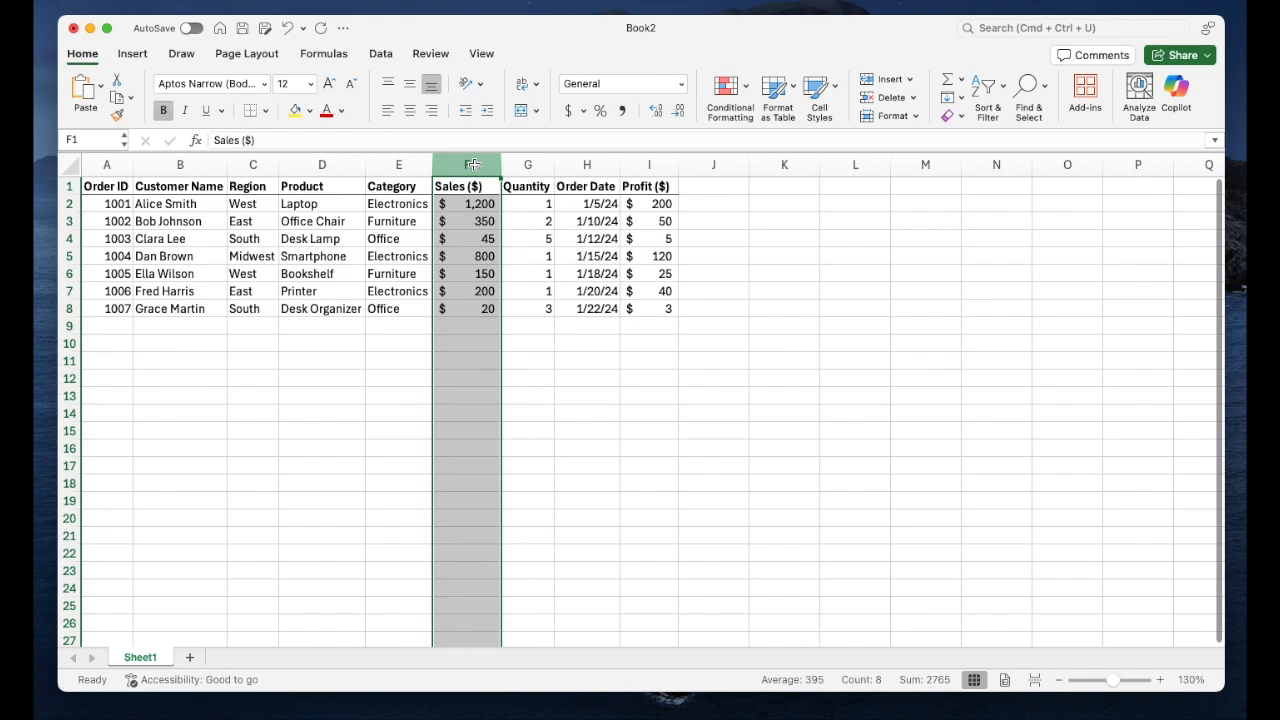
Select the Desk Lamp order's data across A4:I4, and clear the selection
{"action": "left_click", "coordinate": [392, 240]}
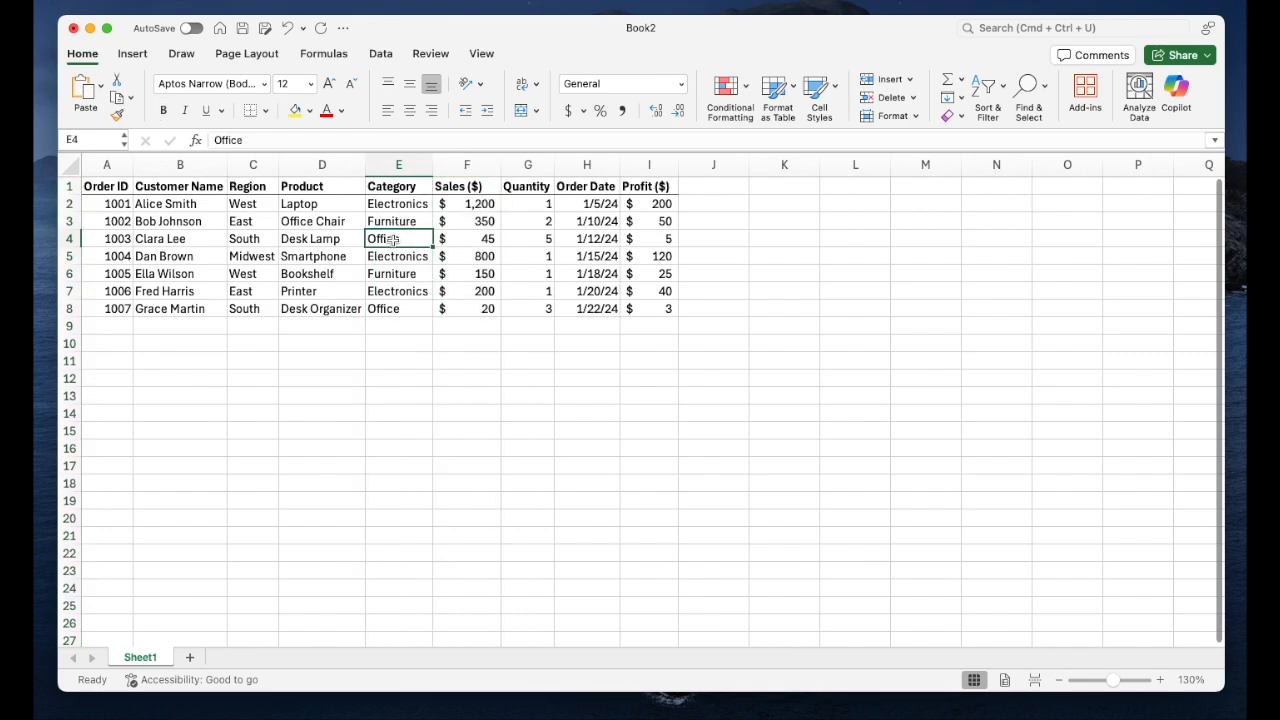
{"action": "left_click", "coordinate": [117, 240]}
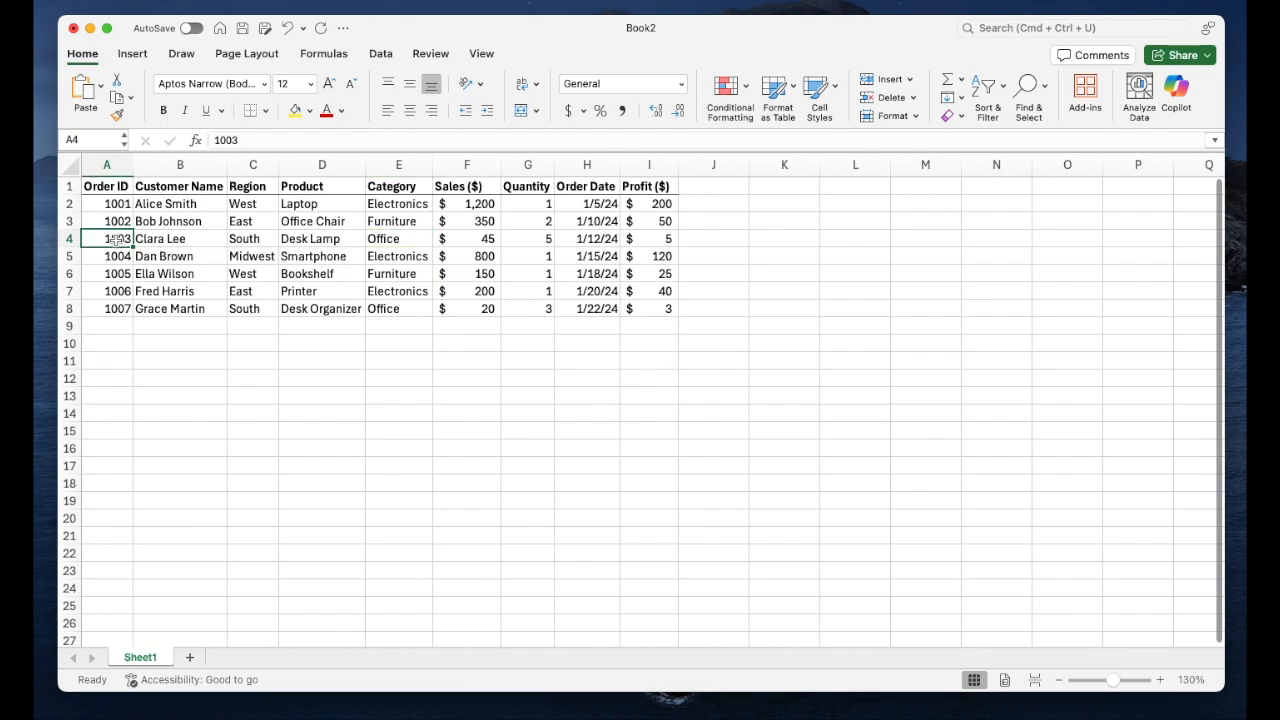
{"action": "key", "text": "super+shift+Right"}
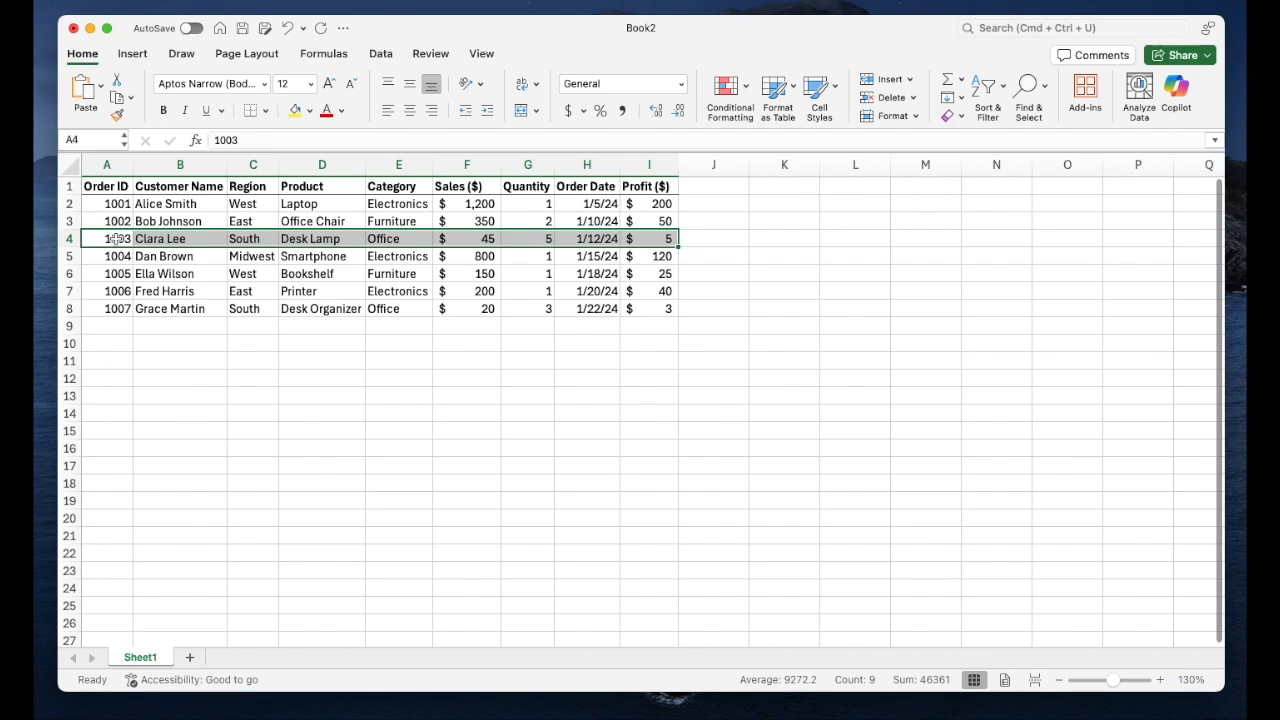
{"action": "left_click", "coordinate": [76, 221]}
{"action": "left_click", "coordinate": [713, 290]}
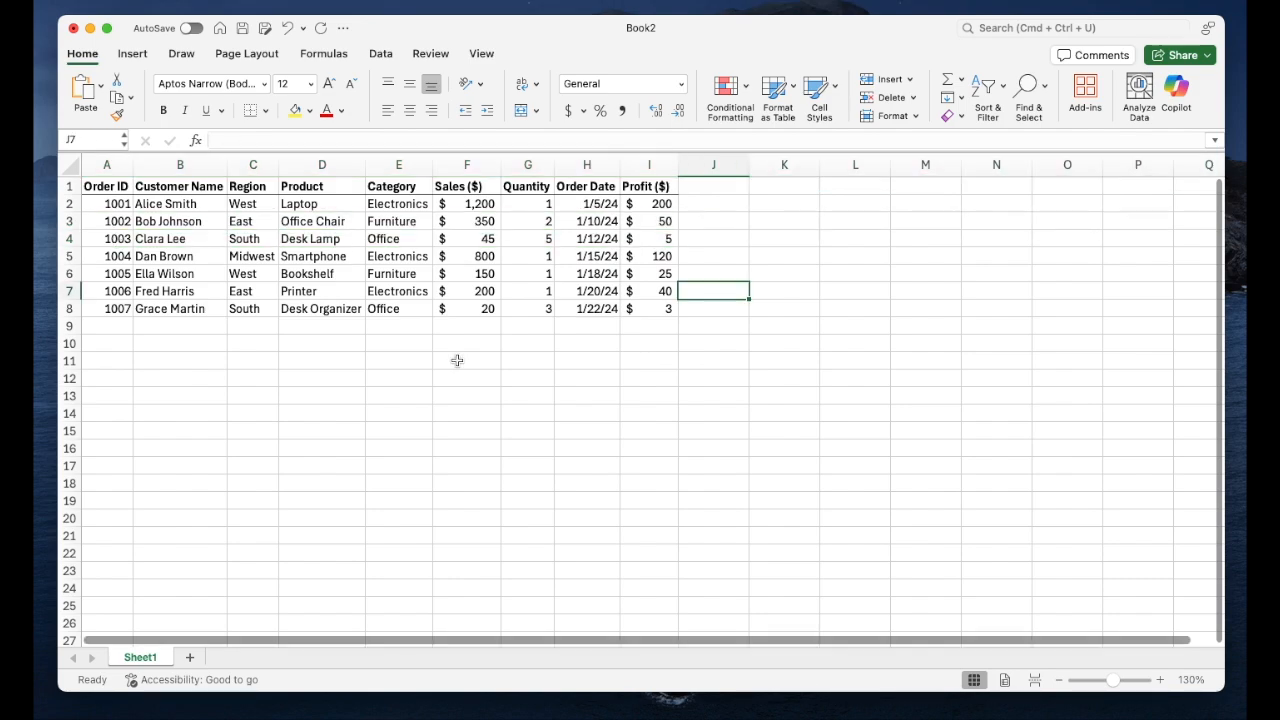